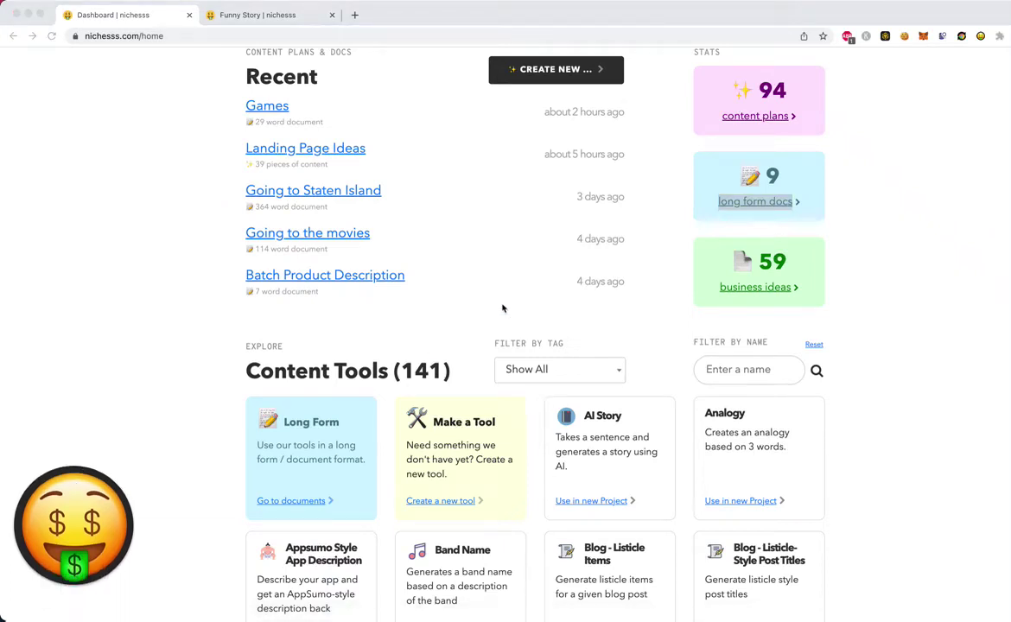
Filter the dashboard's content tools by 'Ai Story' so the AI Story card shows first
scroll(346, 298, up, 2)
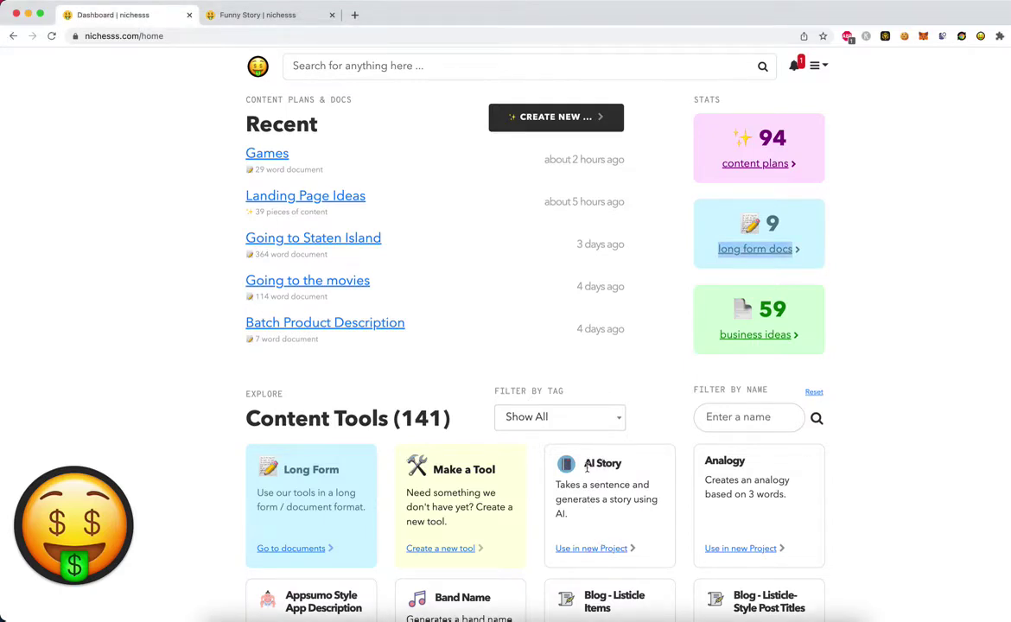
click(752, 418)
text(Ai )
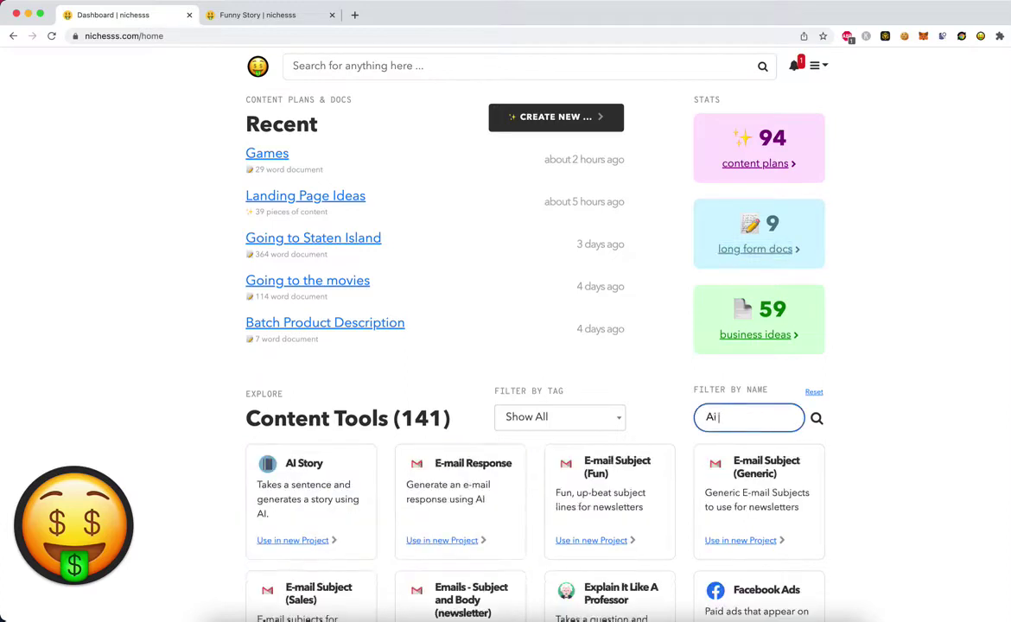
text(Story)
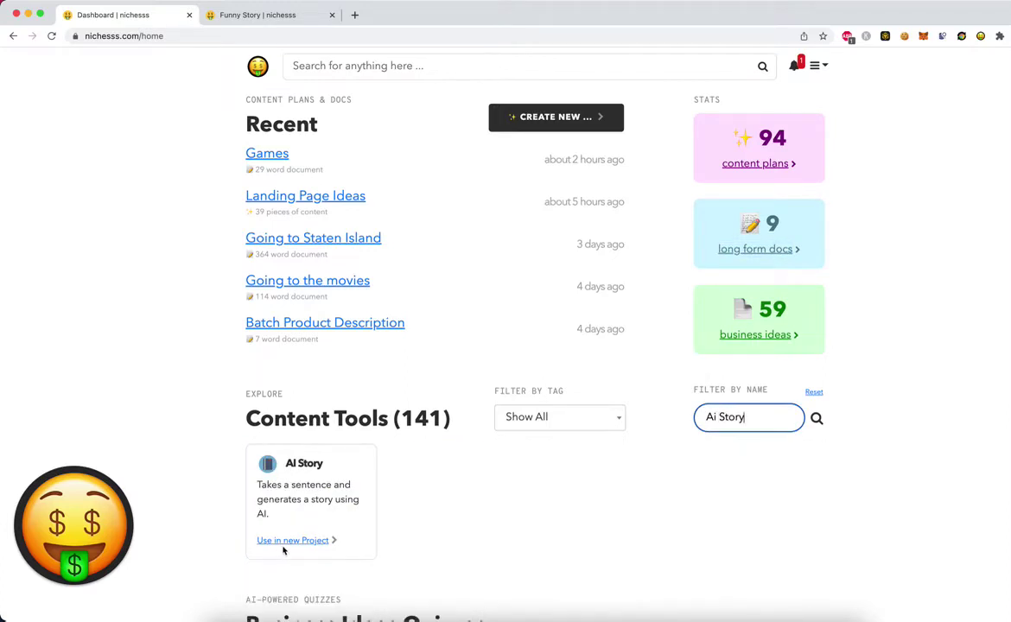
Create an AI Story project 'Story Ideas', described 'Getting ideas for my new story', keyword 'story'
click(286, 542)
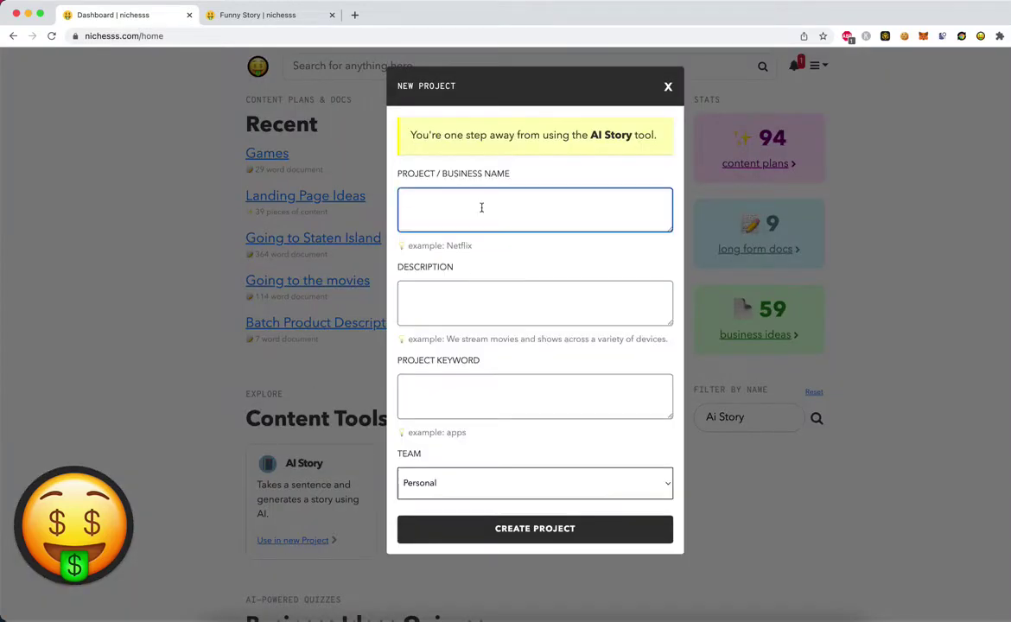
text(Story Ideas)
key(Tab)
text(Getting ideas for my new story)
key(Tab)
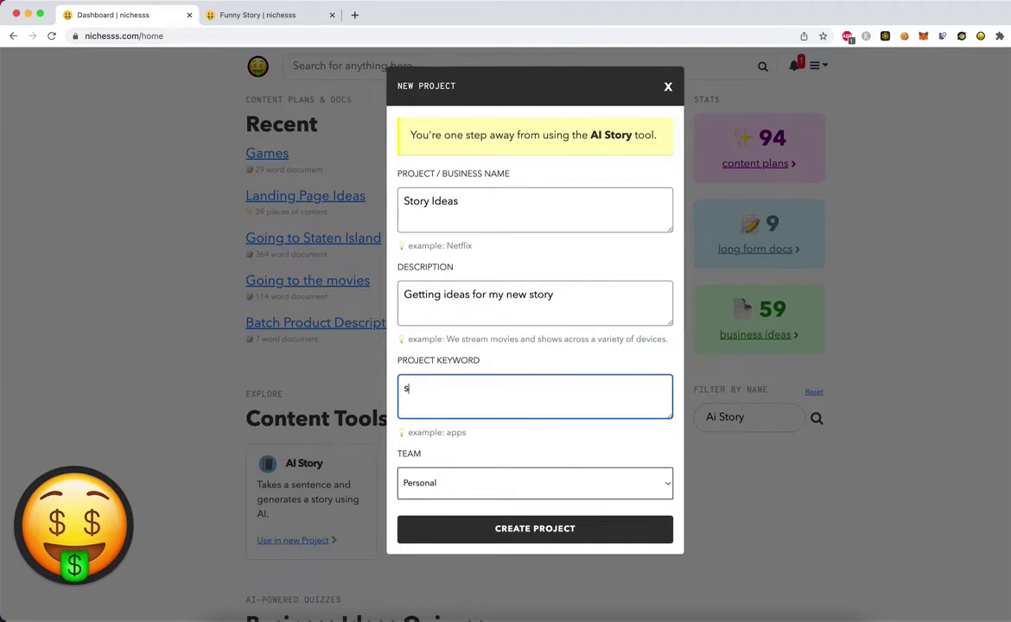
text(tory)
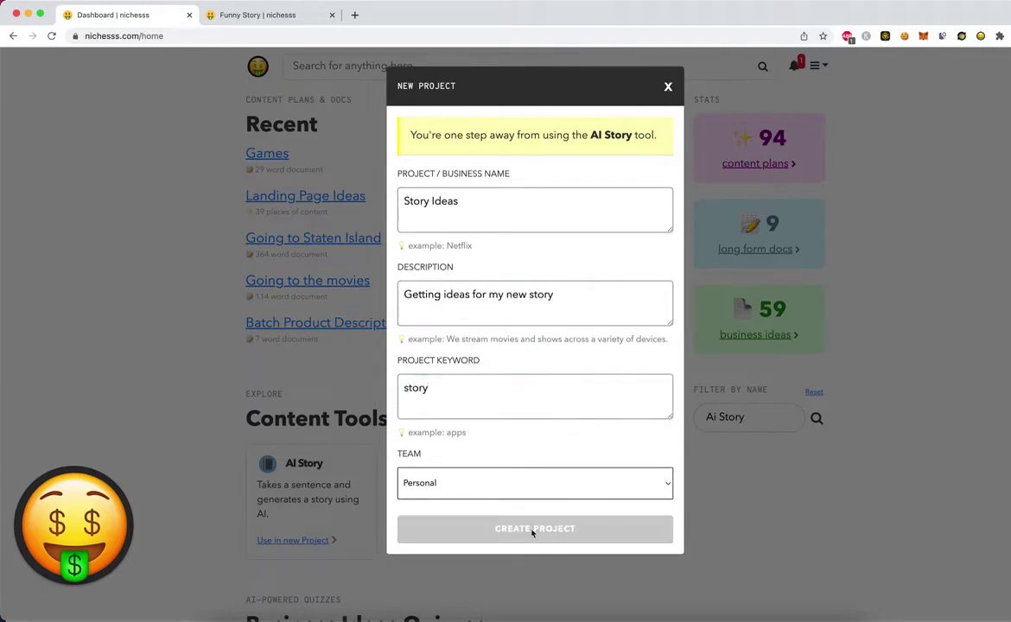
click(532, 532)
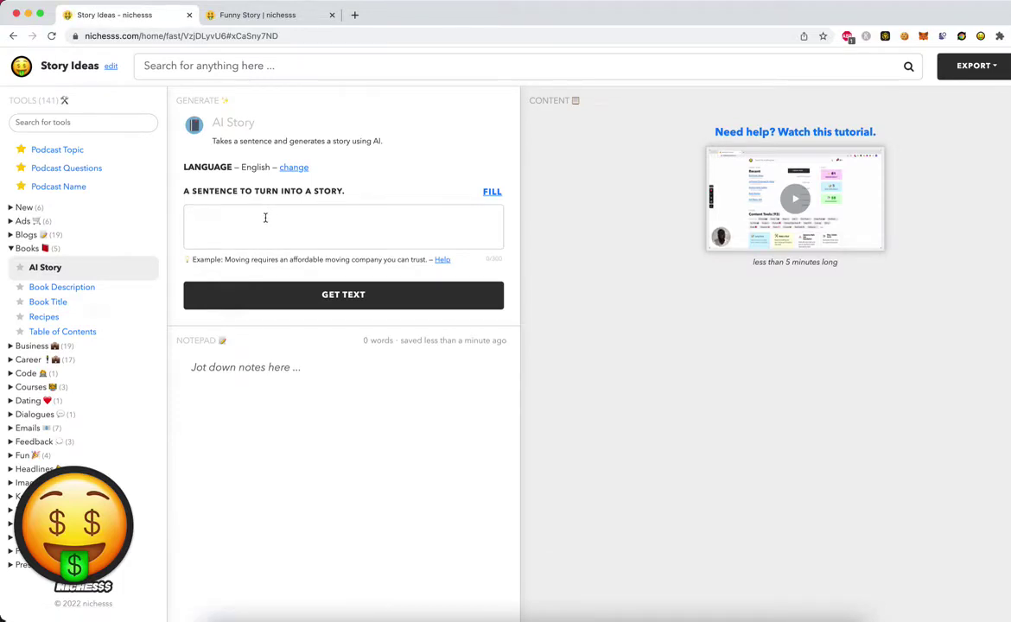
Generate stories from 'Jane picks up an apple and eats it. She turns into a frog.'
click(266, 218)
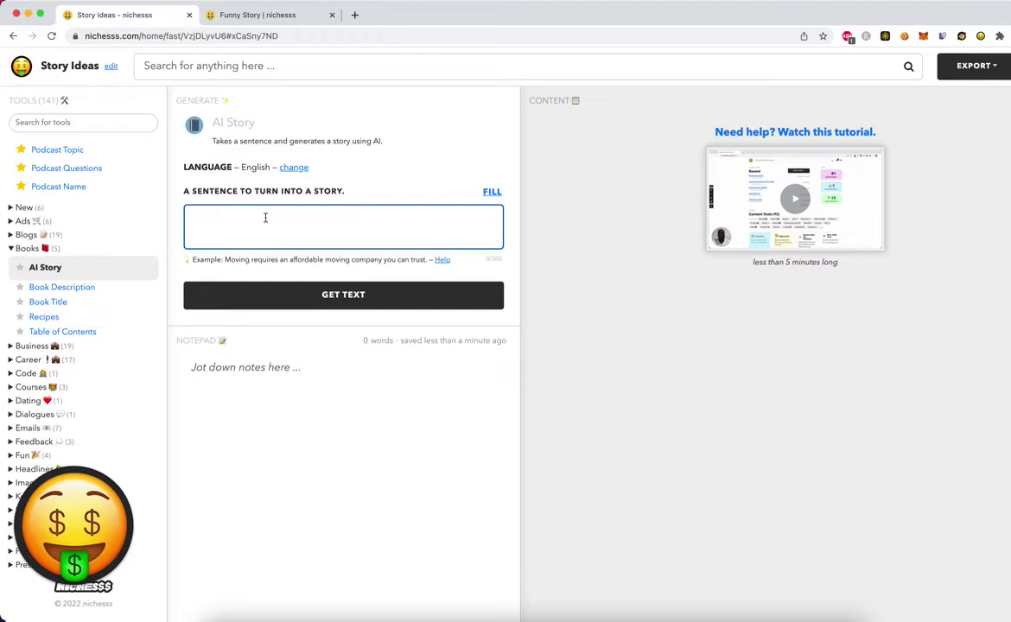
text(Jane)
text( picks up an apple and eats it. She turns into a frog.)
click(237, 288)
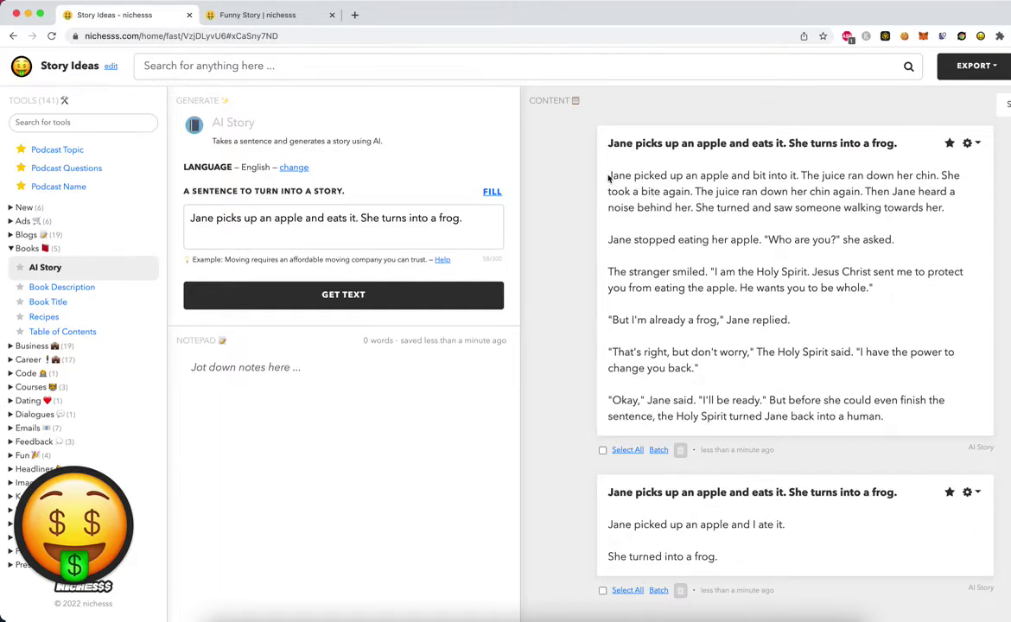
Delete the old Jane apple sentence from the sentence input
drag(607, 176, 709, 233)
click(709, 234)
drag(560, 159, 918, 413)
click(918, 413)
drag(467, 219, 117, 190)
key(BackSpace)
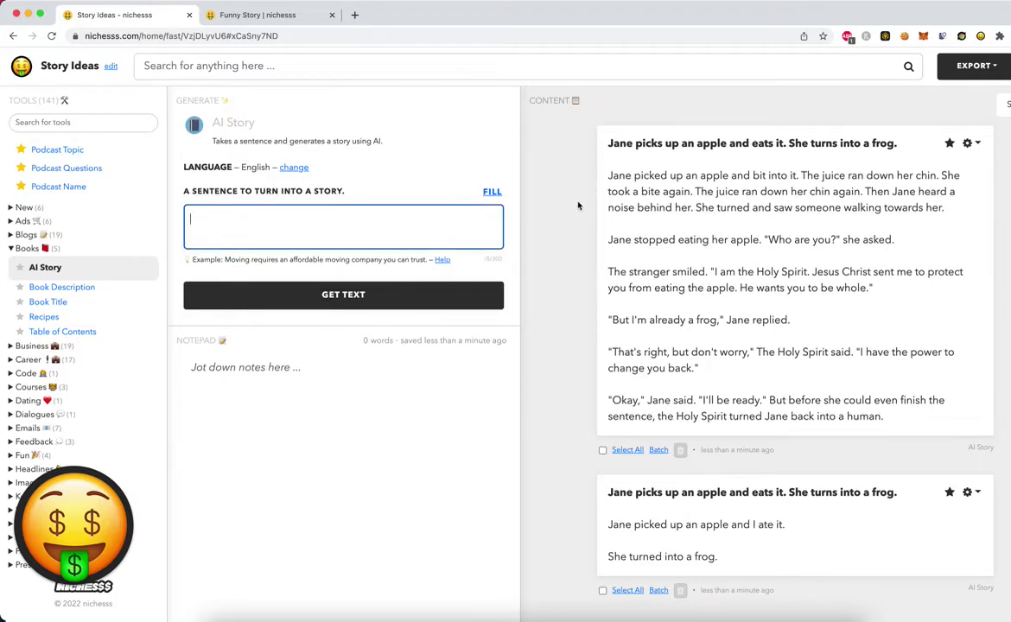
Copy the first generated Jane story into the notepad
drag(608, 174, 883, 418)
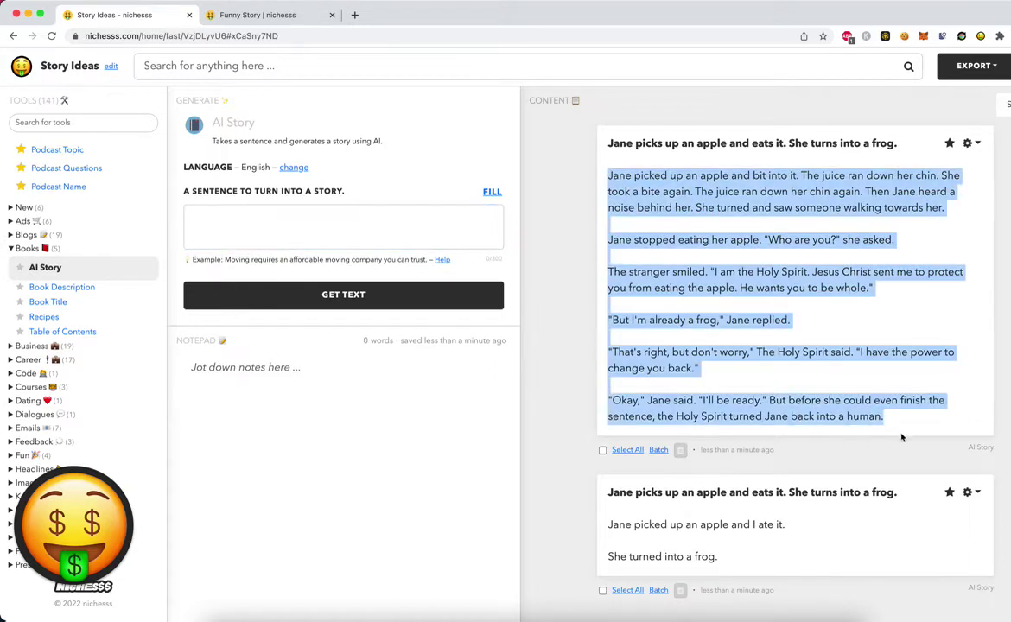
key(ctrl+c)
click(294, 367)
key(ctrl+v)
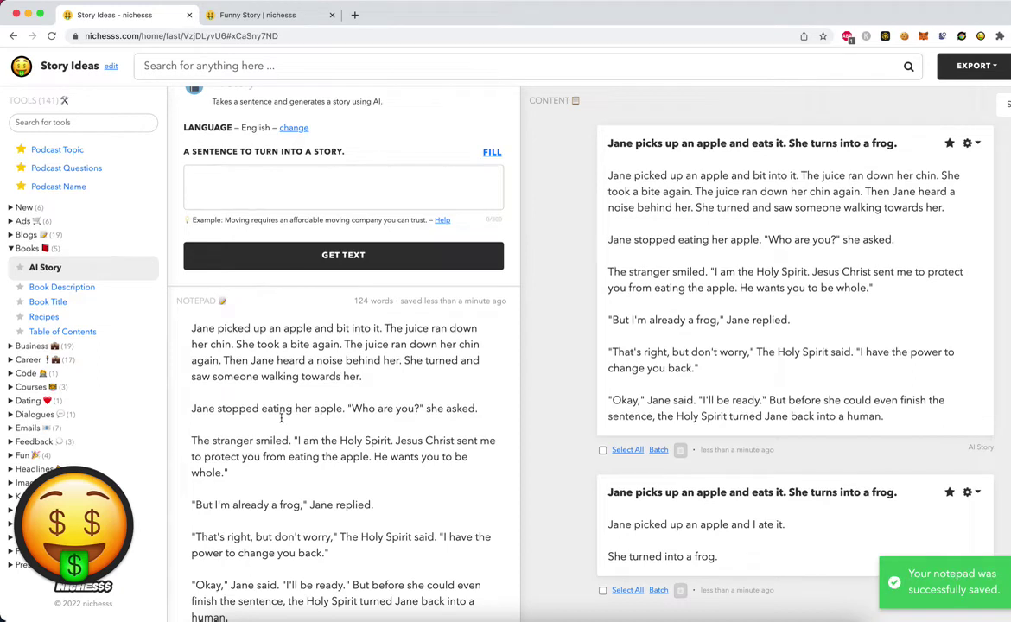
scroll(268, 349, up, 1)
click(299, 205)
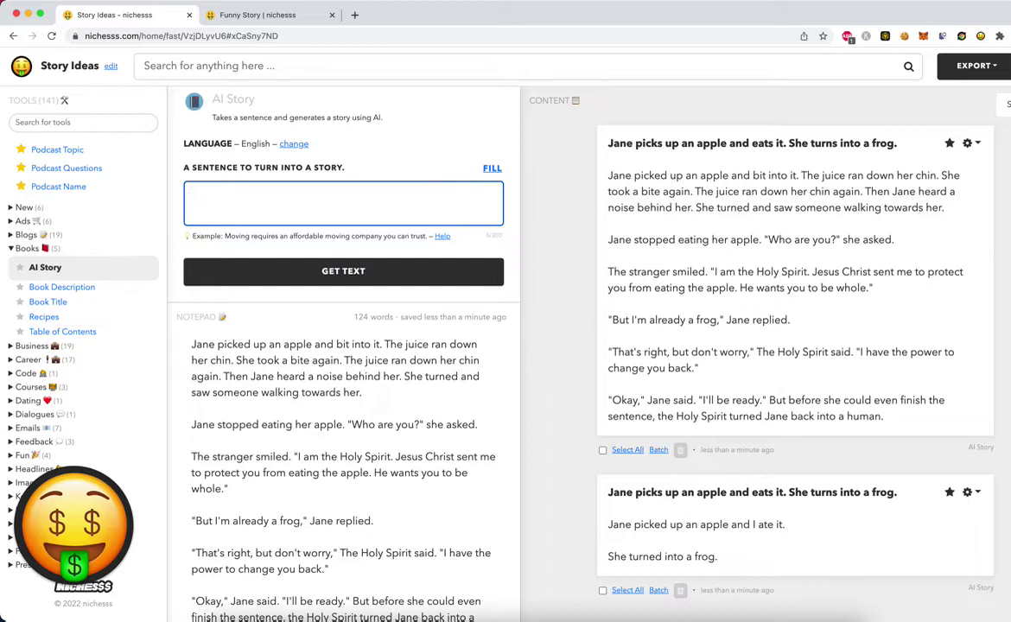
Enter a sentence about Jane, still a frog, wanting to turn human and eating another apple
text(Jane being a frog.)
key(BackSpace)
text(and a)
key(BackSpace)
key(BackSpace)
key(BackSpace)
key(BackSpace)
key(BackSpace)
key(BackSpace)
text(adn)
key(BackSpace)
text(nd)
key(BackSpace)
key(BackSpace)
key(BackSpace)
text(nd wanting to turn back into a human.)
text( eats another eapp)
key(BackSpace)
key(BackSpace)
key(BackSpace)
key(BackSpace)
text(apple.)
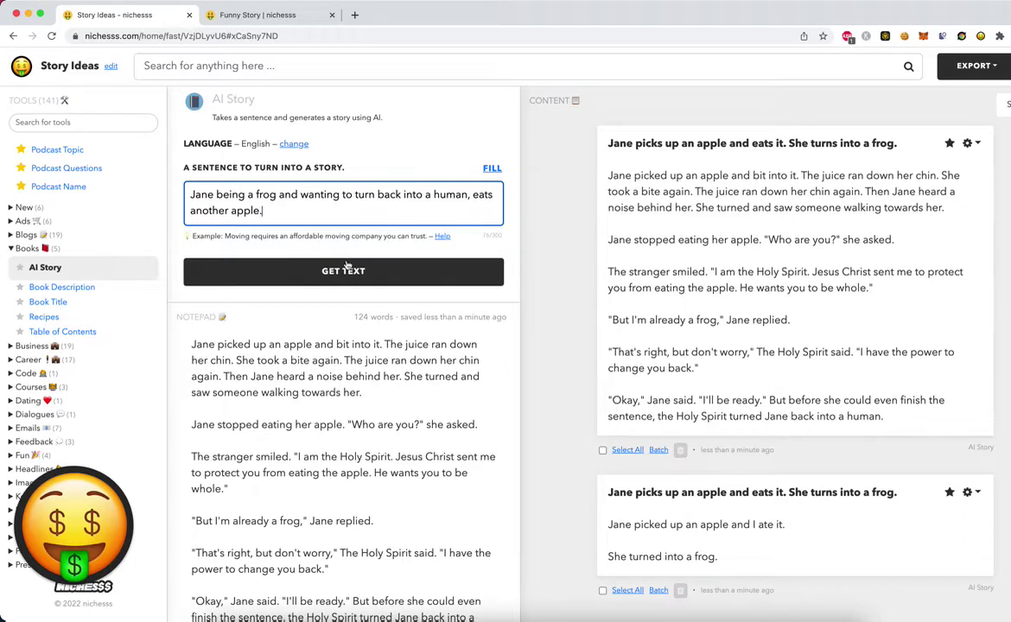
Generate stories from the frog sentence and scroll through the two results
click(313, 271)
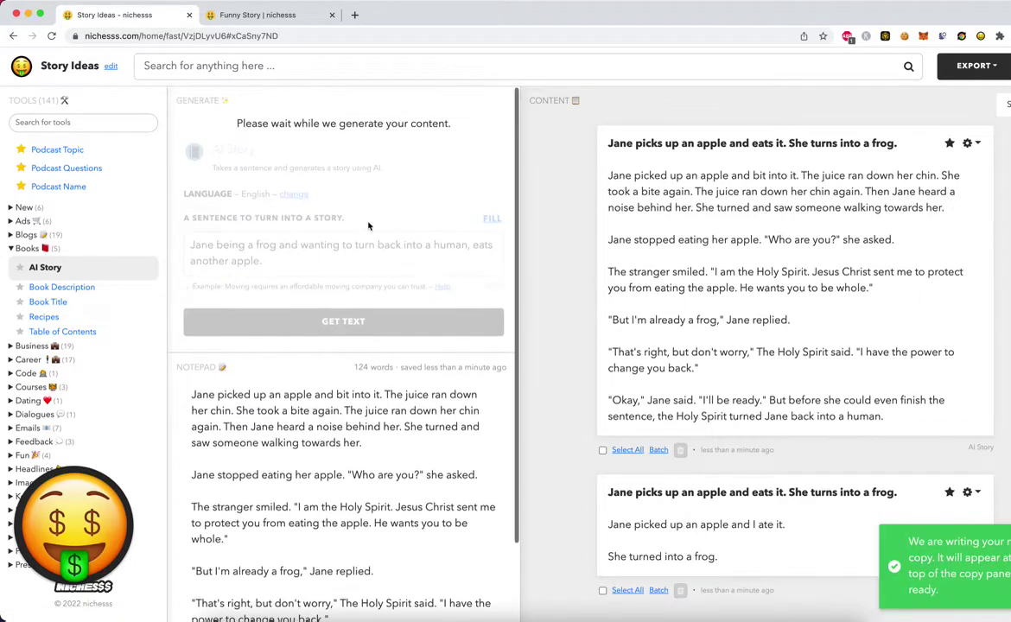
scroll(359, 207, down, 2)
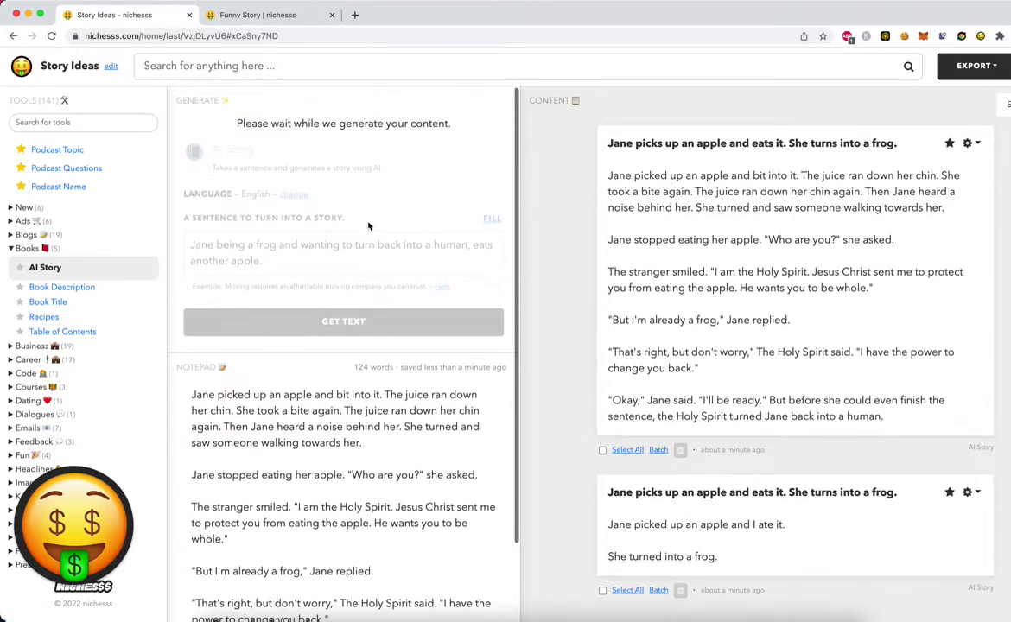
scroll(369, 227, up, 2)
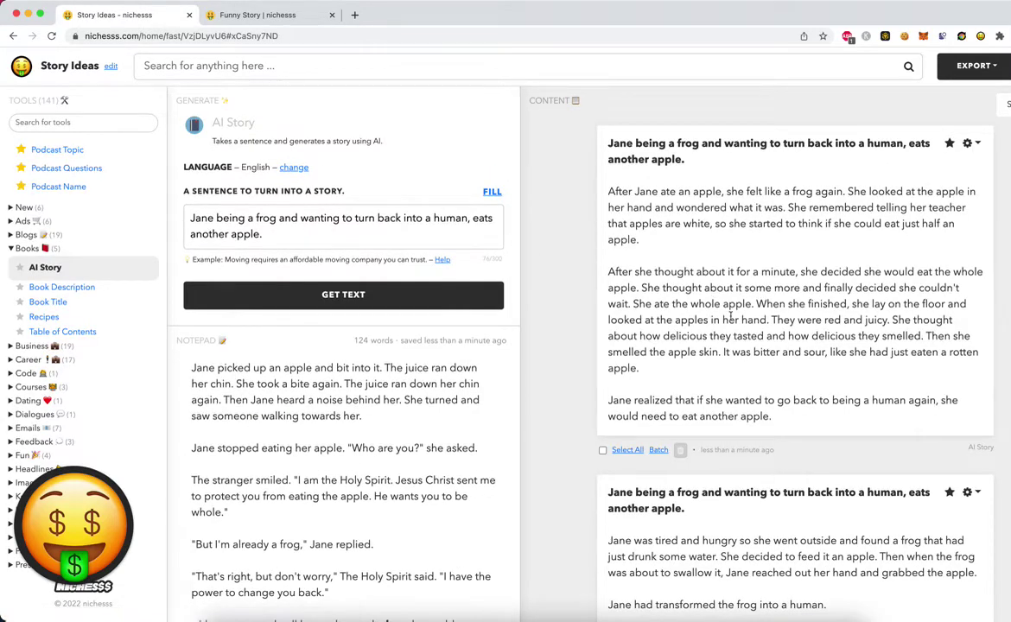
scroll(732, 317, down, 3)
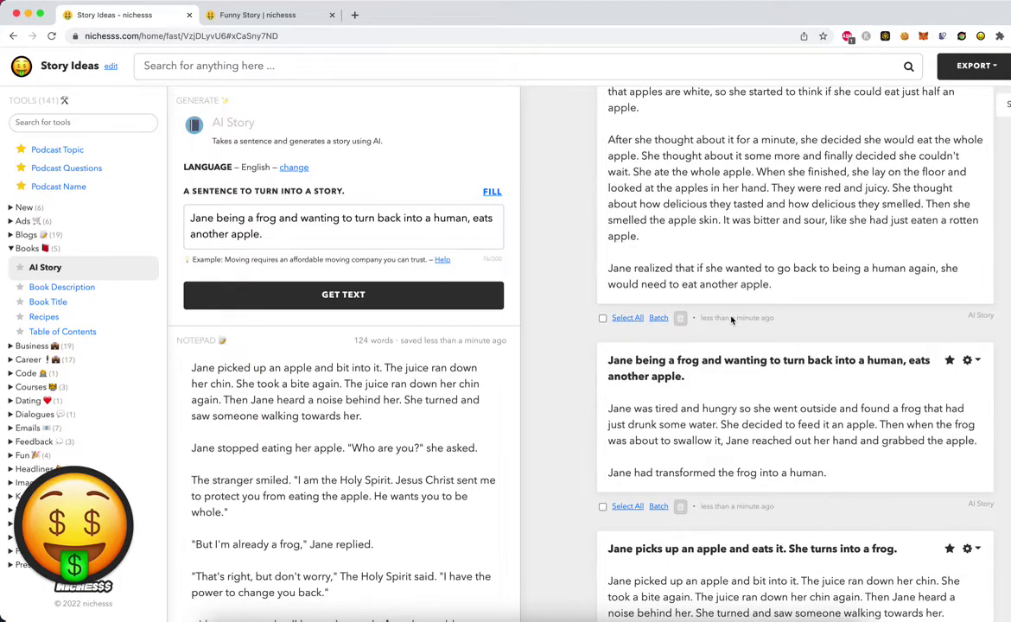
scroll(732, 317, down, 5)
scroll(731, 313, up, 10)
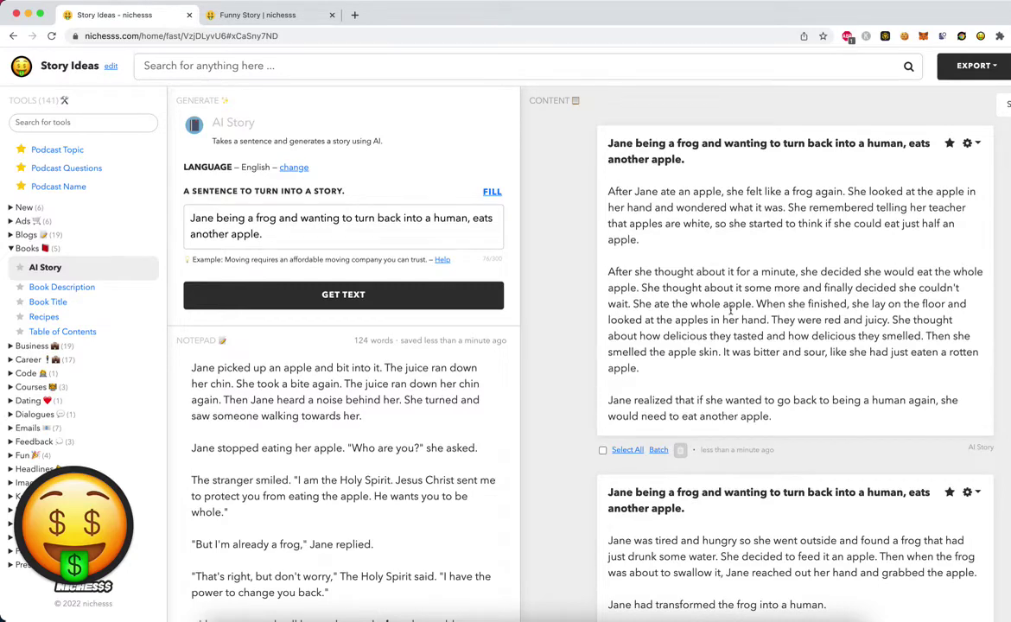
scroll(530, 361, down, 5)
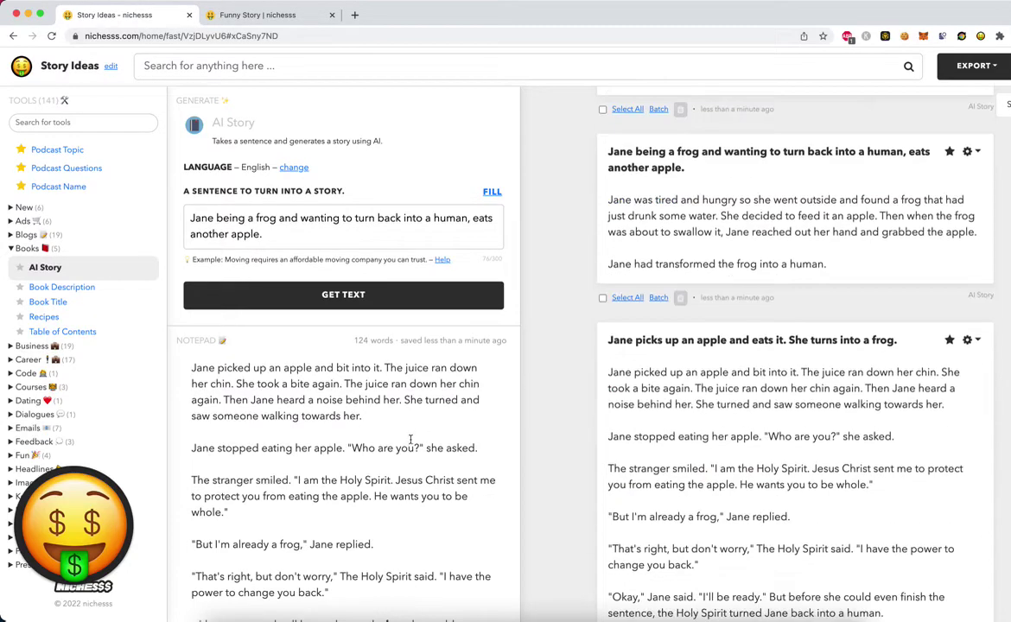
scroll(582, 160, up, 5)
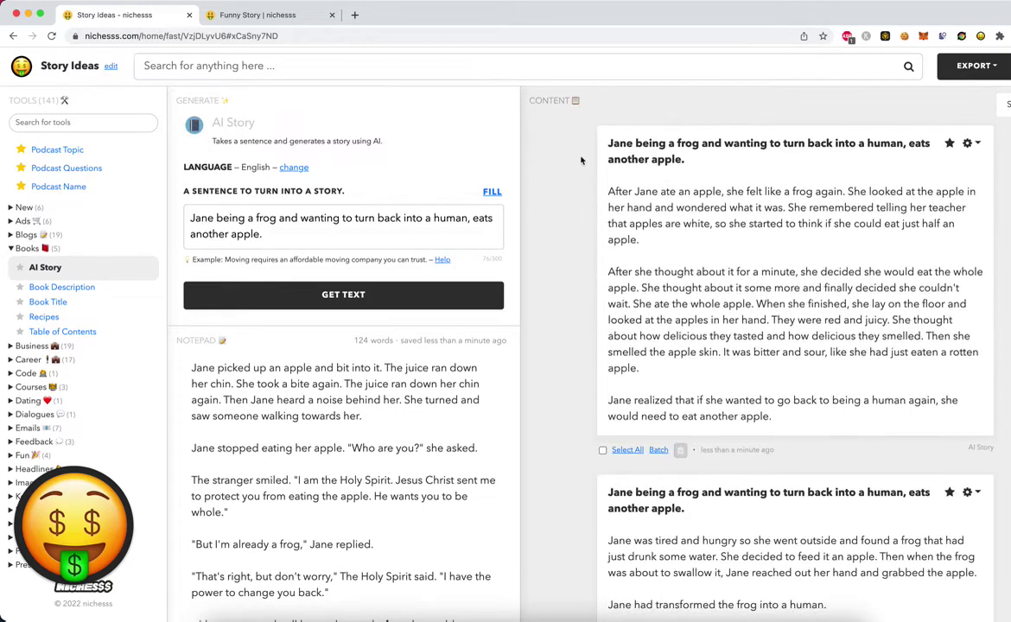
Replace the sentence with 'Jane goes to thrift shop and is arrested.' and generate stories
drag(263, 233, 191, 217)
key(BackSpace)
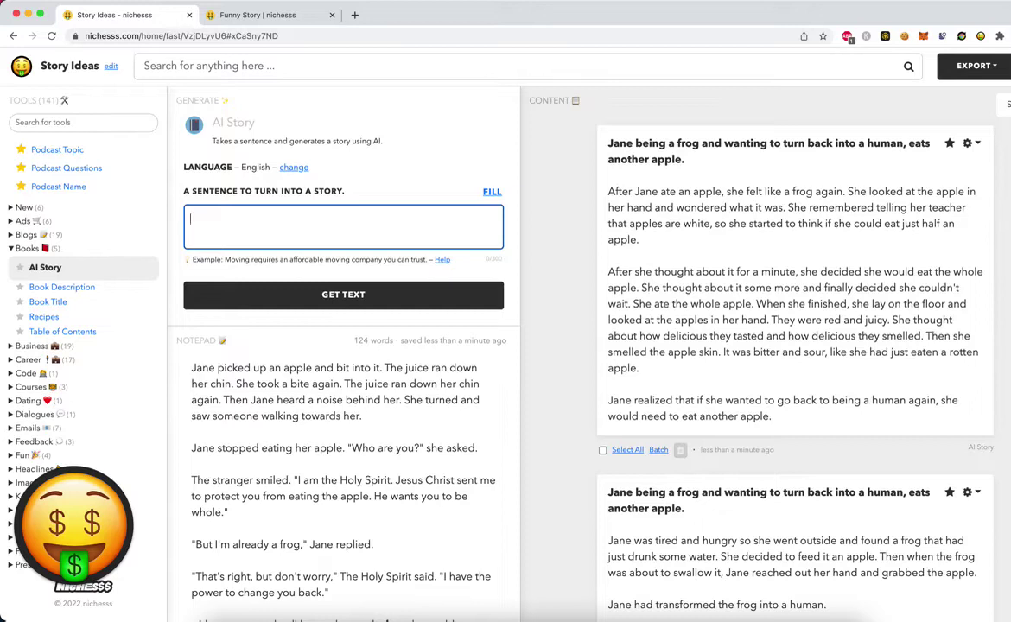
text(Jane goes tot h)
key(BackSpace)
key(BackSpace)
key(BackSpace)
text(thrift shop and is arrreste)
key(BackSpace)
key(BackSpace)
key(BackSpace)
text(ested.)
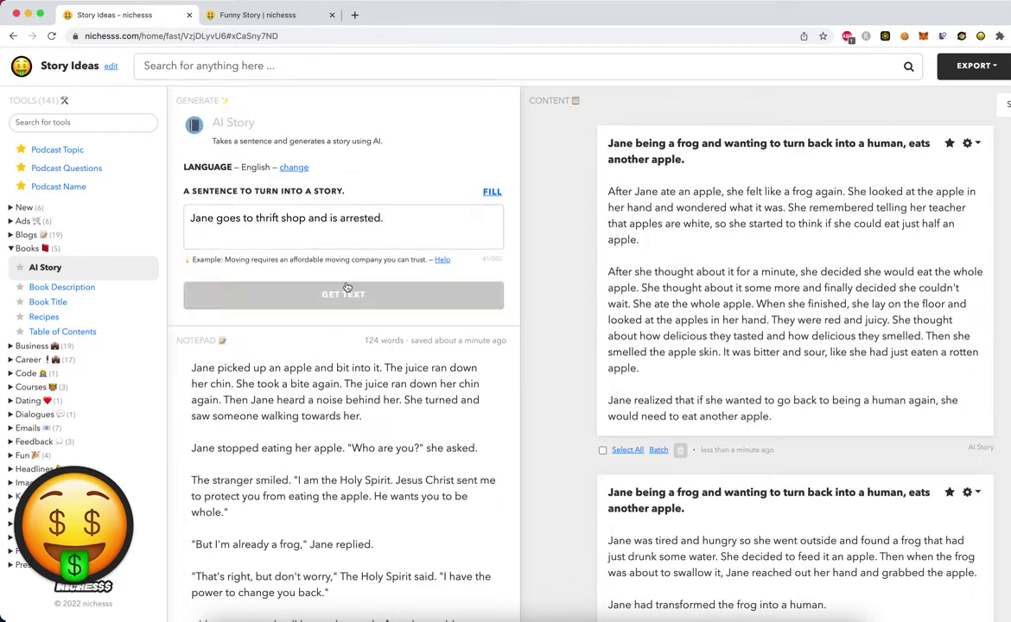
click(351, 295)
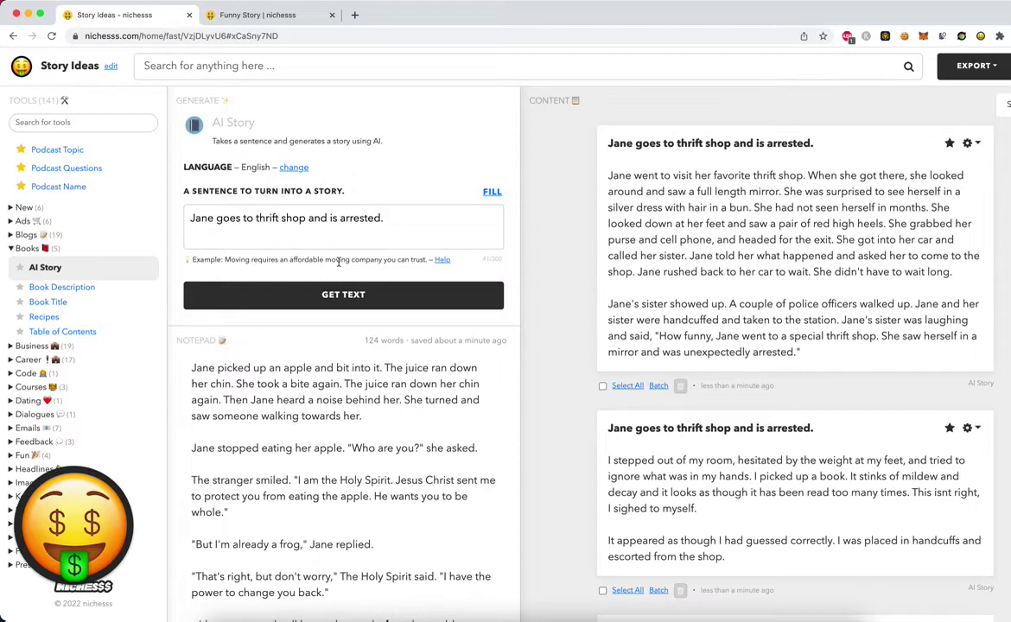
scroll(328, 321, down, 1)
scroll(337, 380, up, 1)
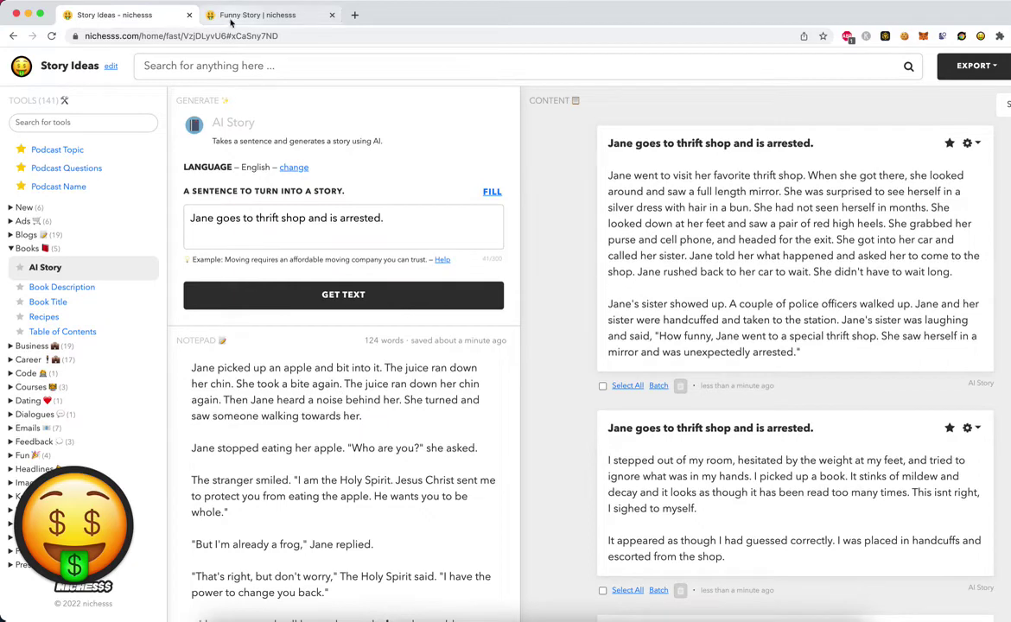
Open the Funny Story document and type '[ ] storyteller |' at its top
click(230, 17)
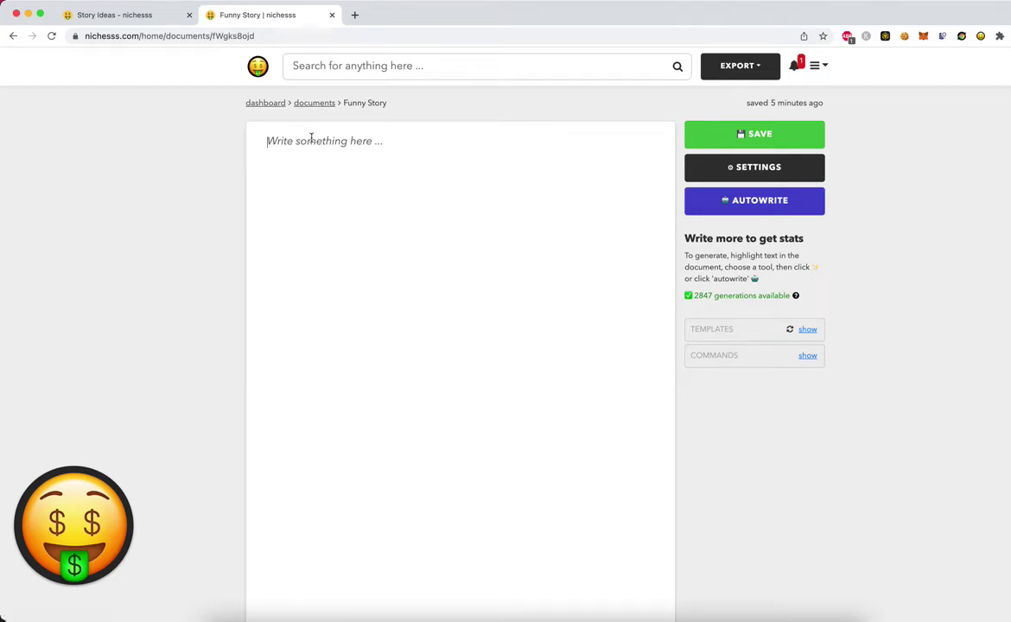
click(408, 207)
click(159, 16)
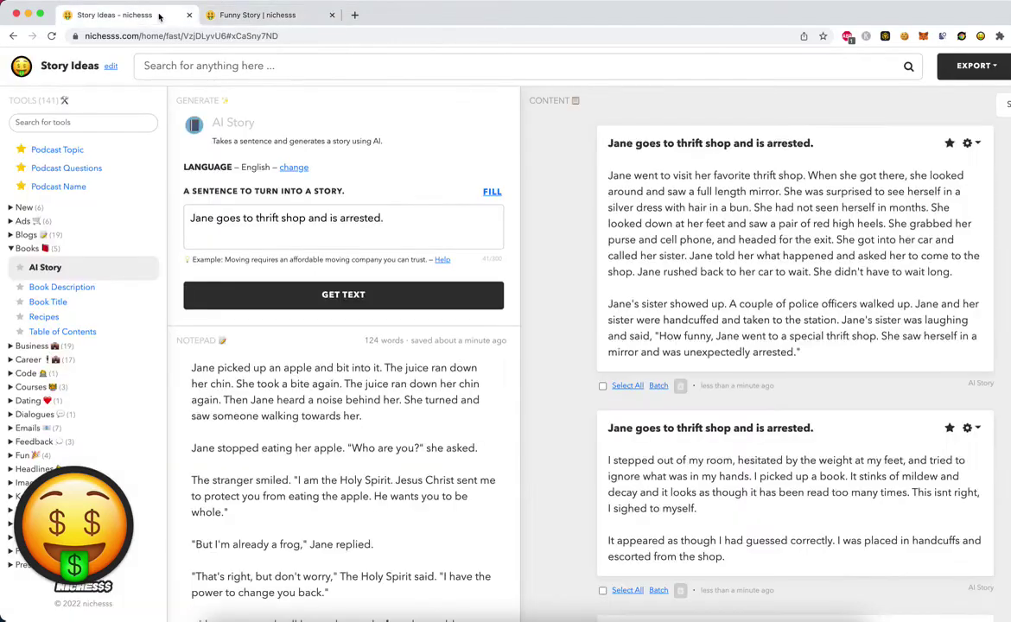
click(226, 15)
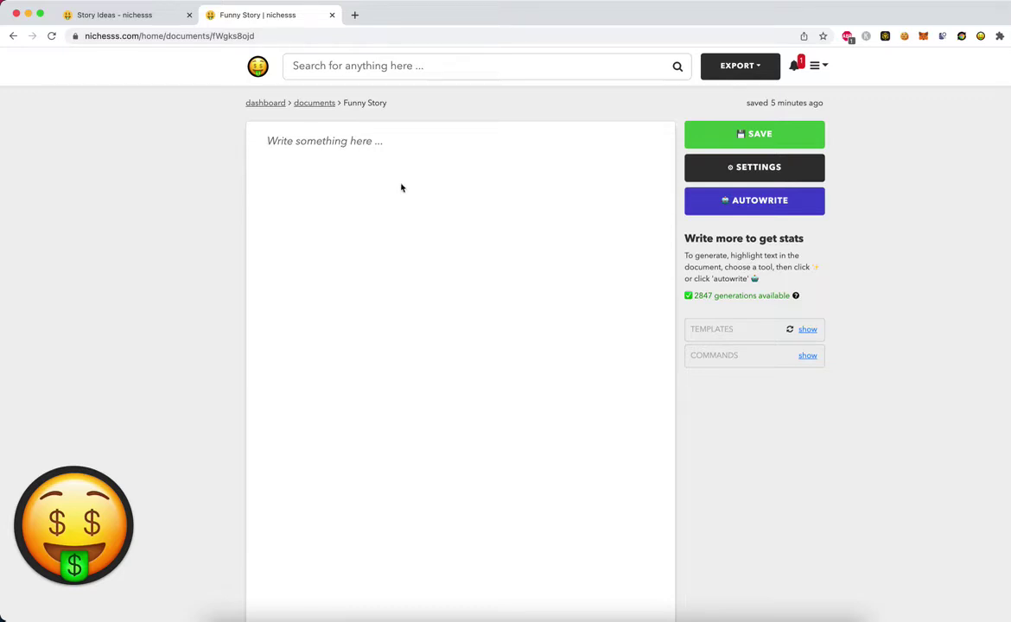
click(269, 141)
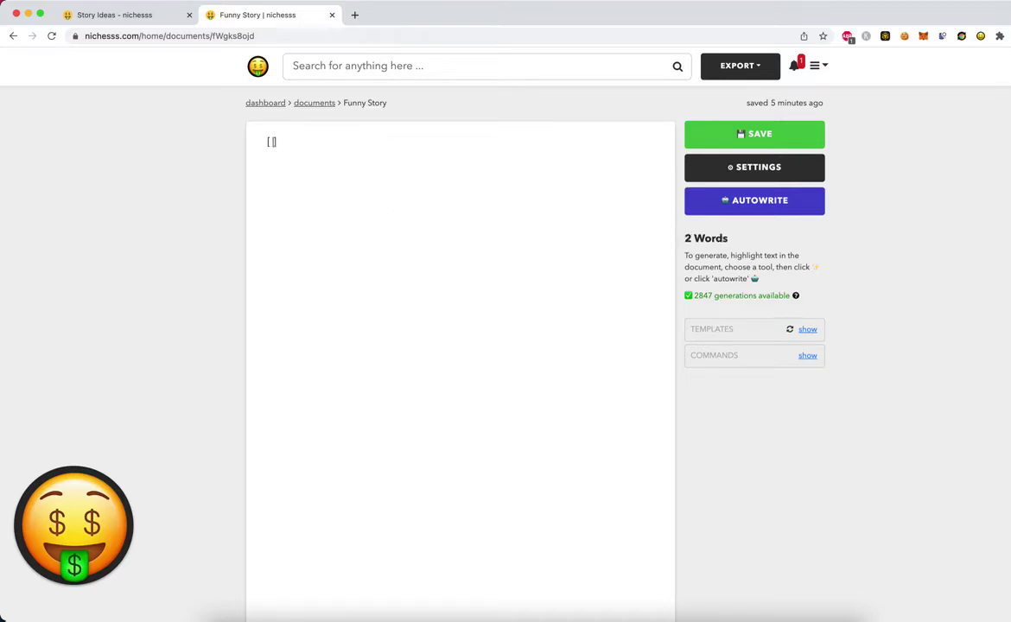
text([ ])
text( story)
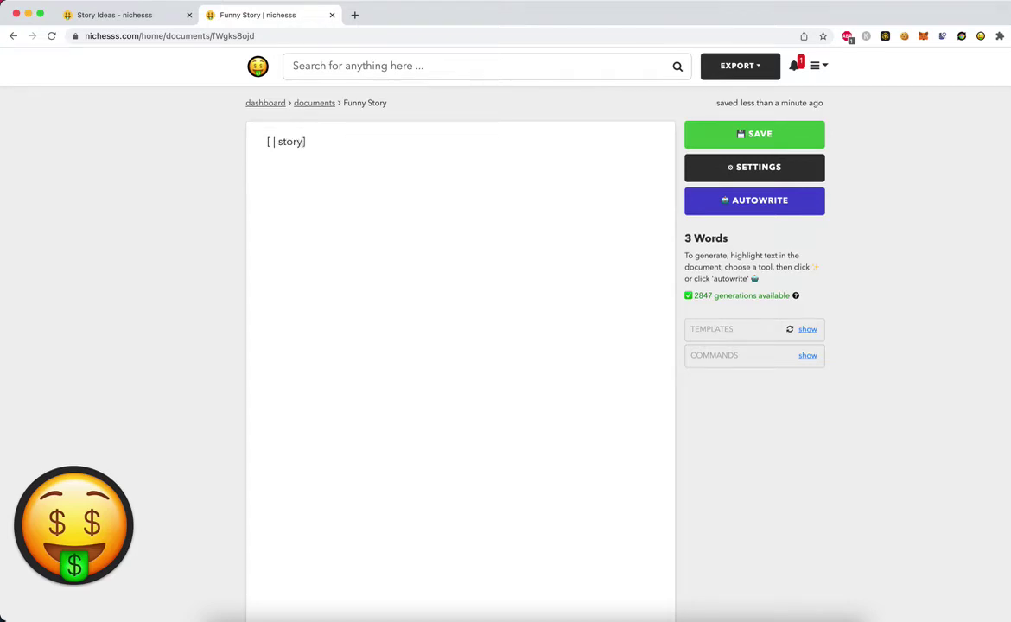
text(teller |)
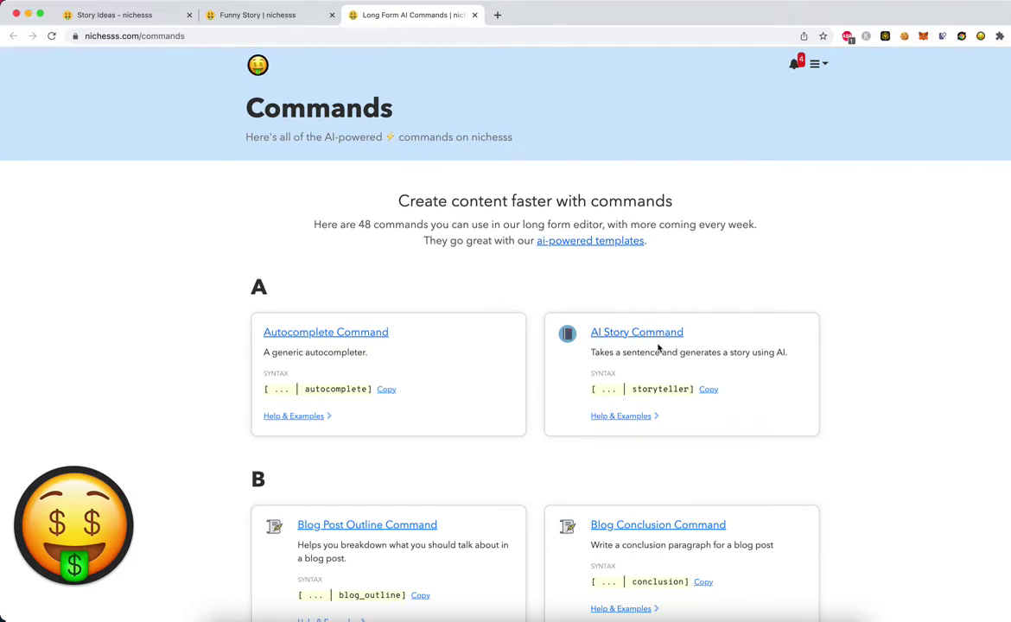
Copy the [{{SENTENCE_TO_STORY}} | storyteller] example from the AI Story Command help page
double_click(653, 390)
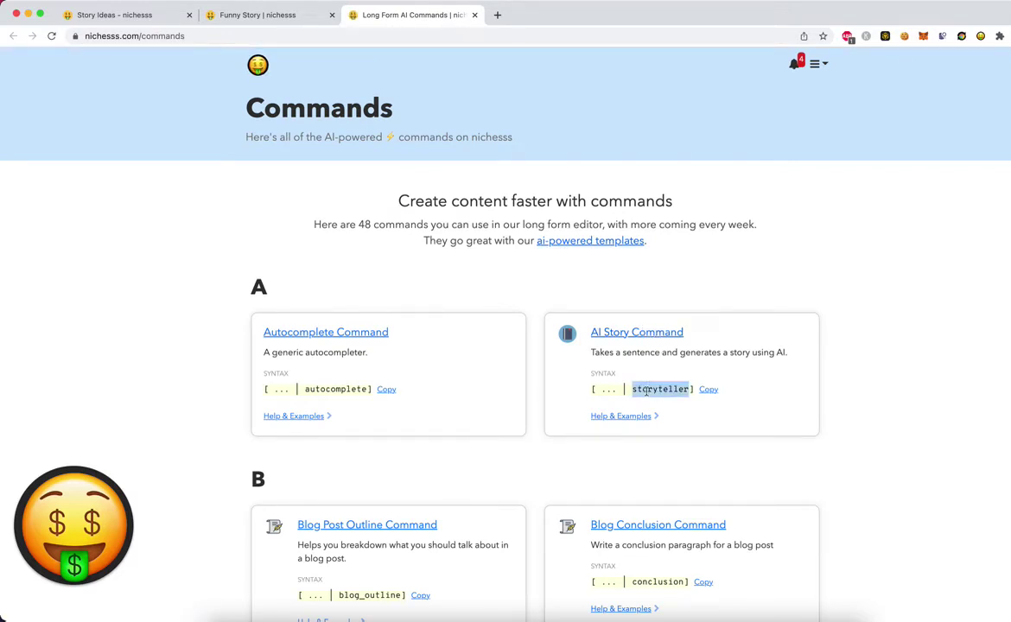
click(649, 336)
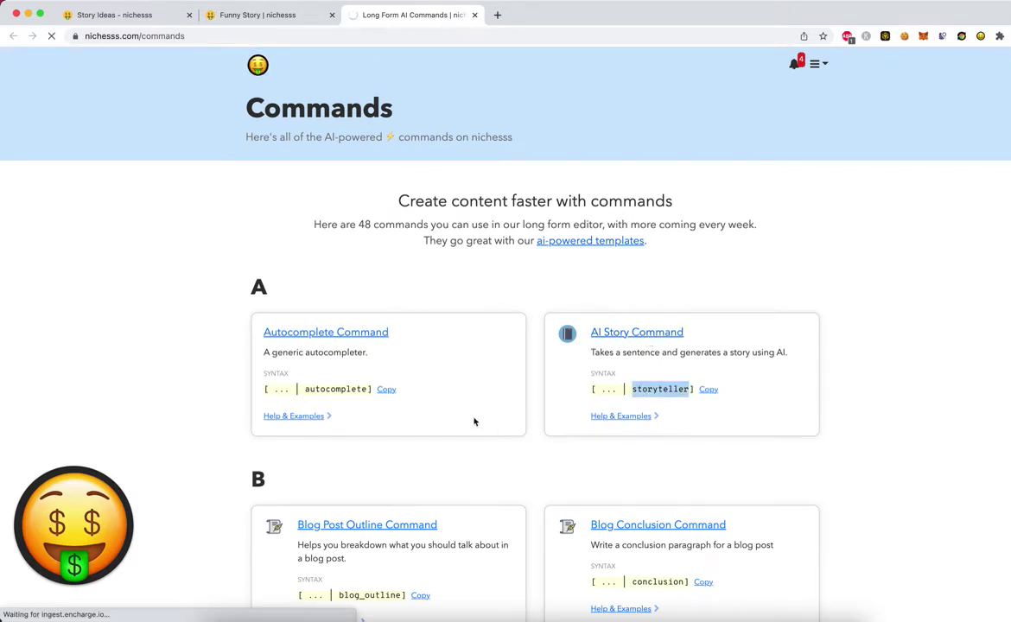
scroll(484, 398, down, 3)
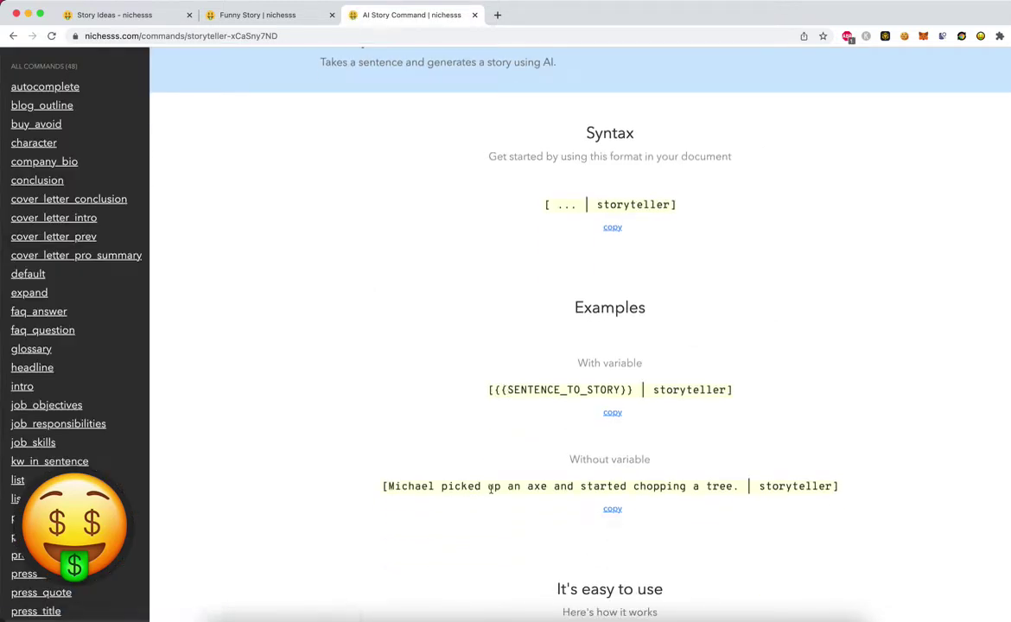
drag(385, 486, 759, 487)
double_click(770, 486)
click(253, 15)
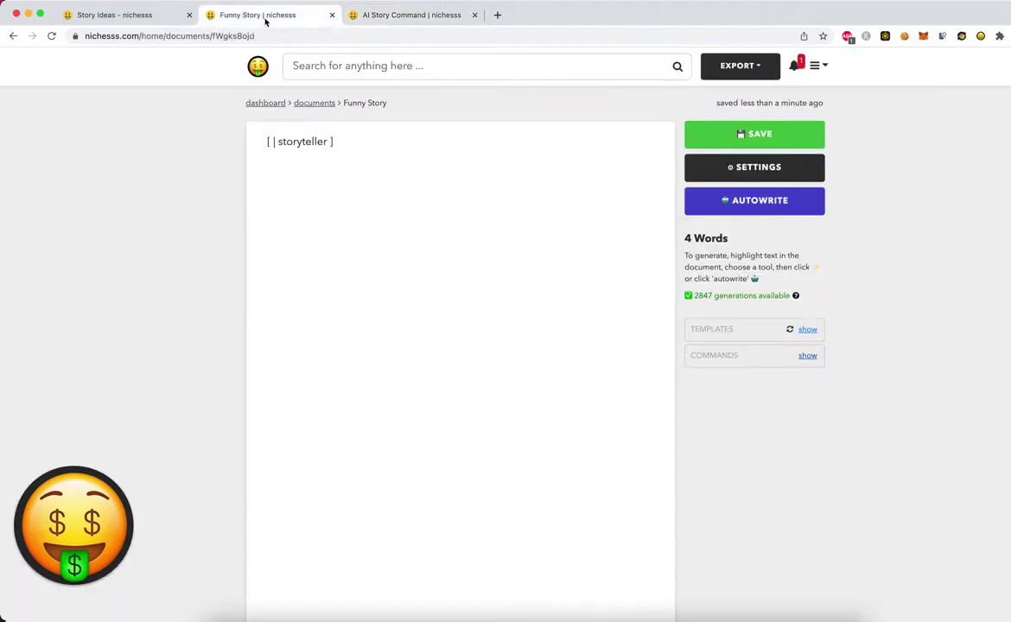
click(385, 22)
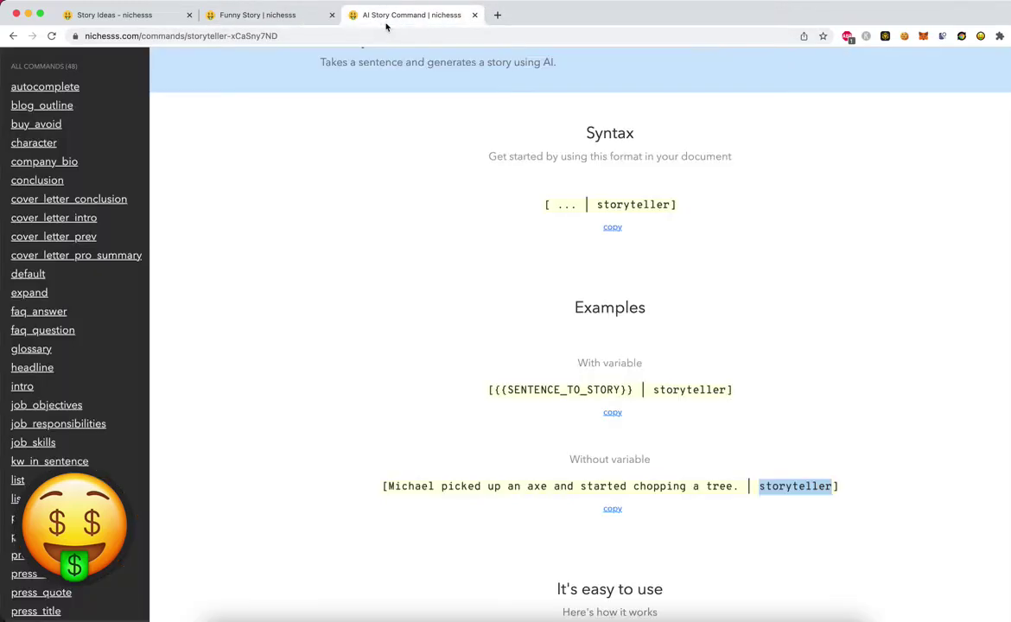
drag(487, 391, 750, 396)
key(super+c)
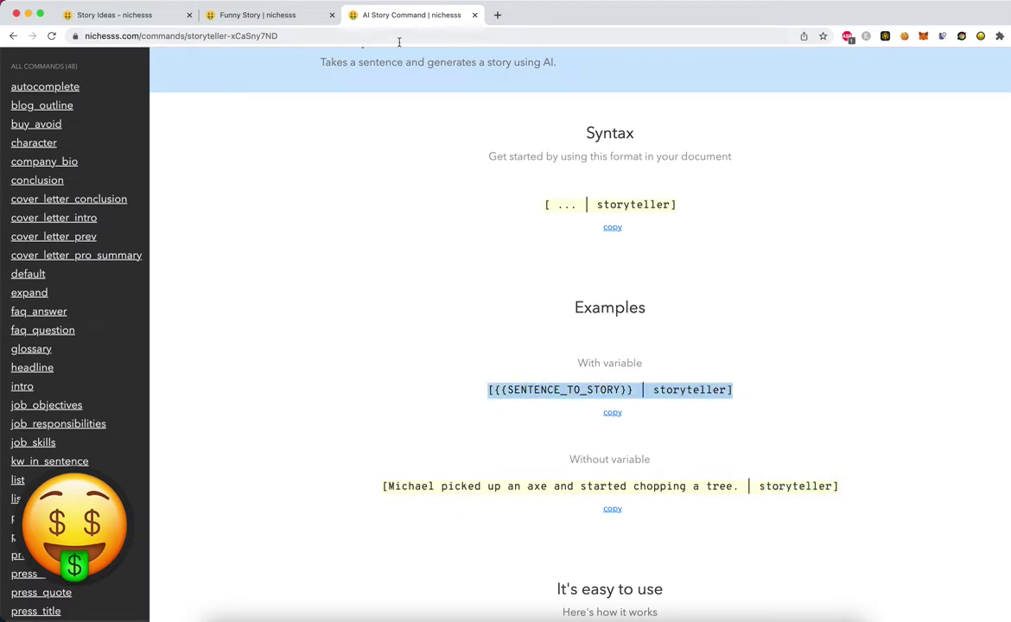
click(262, 15)
Replace the placeholder line with the pasted SENTENCE_TO_STORY storyteller command
triple_click(348, 141)
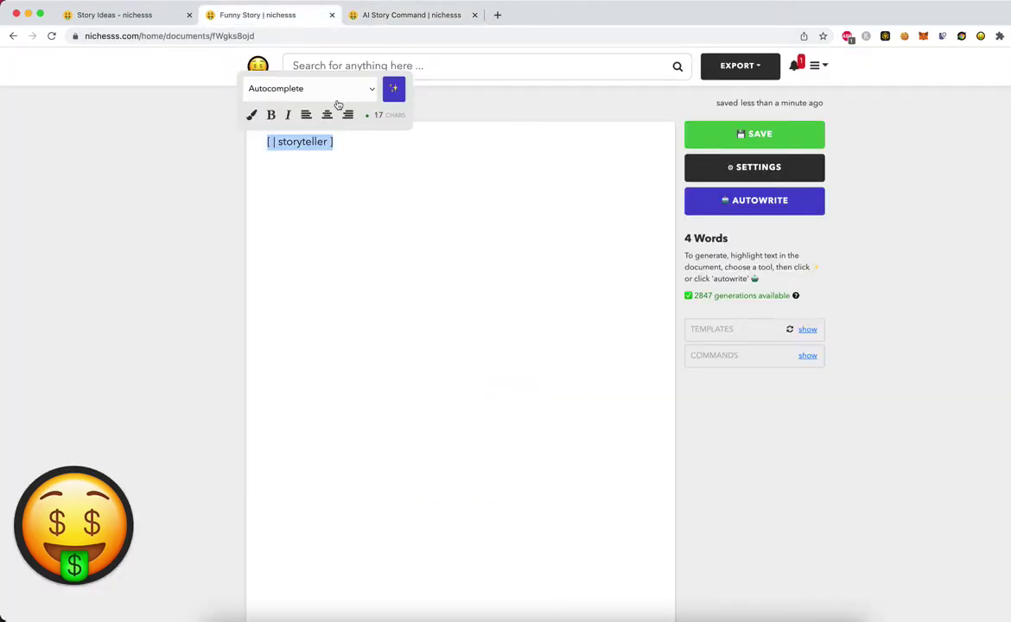
click(319, 36)
key(super+v)
key(super+a)
key(super+x)
click(329, 178)
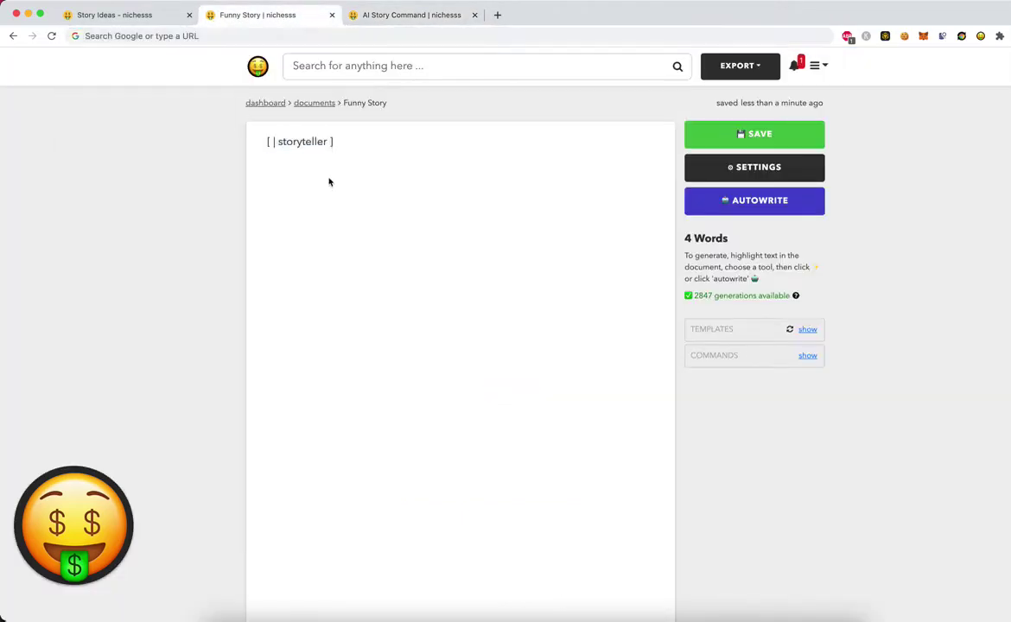
triple_click(344, 144)
key(super+v)
Add second and third command lines with variables renamed SENTENCE_TO_STORY_2 and _3
key(Return)
key(super+v)
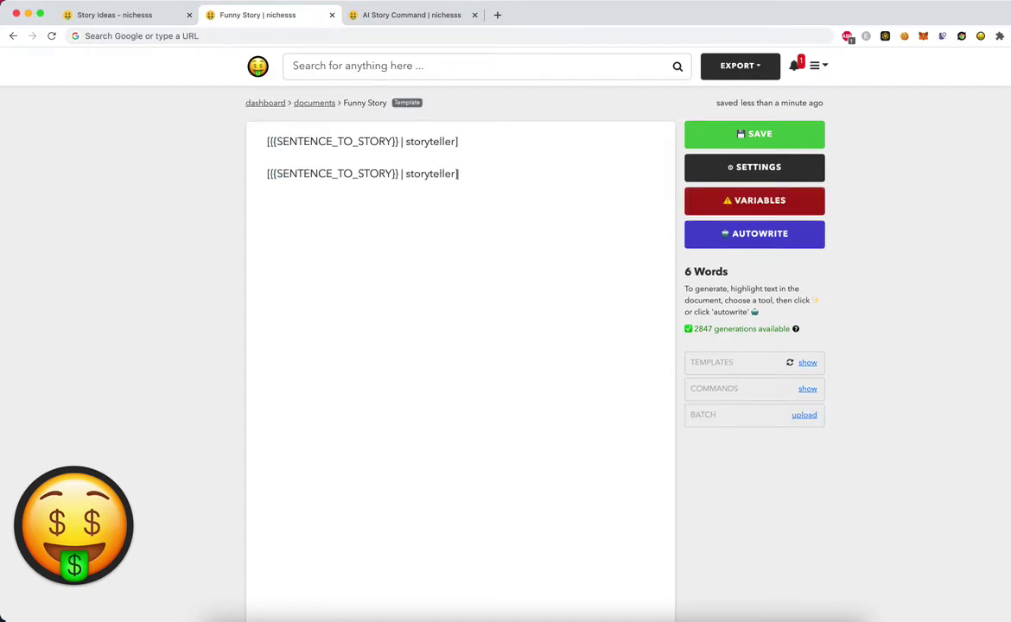
text(_2)
key(super+Right)
key(Return)
key(super+v)
click(394, 206)
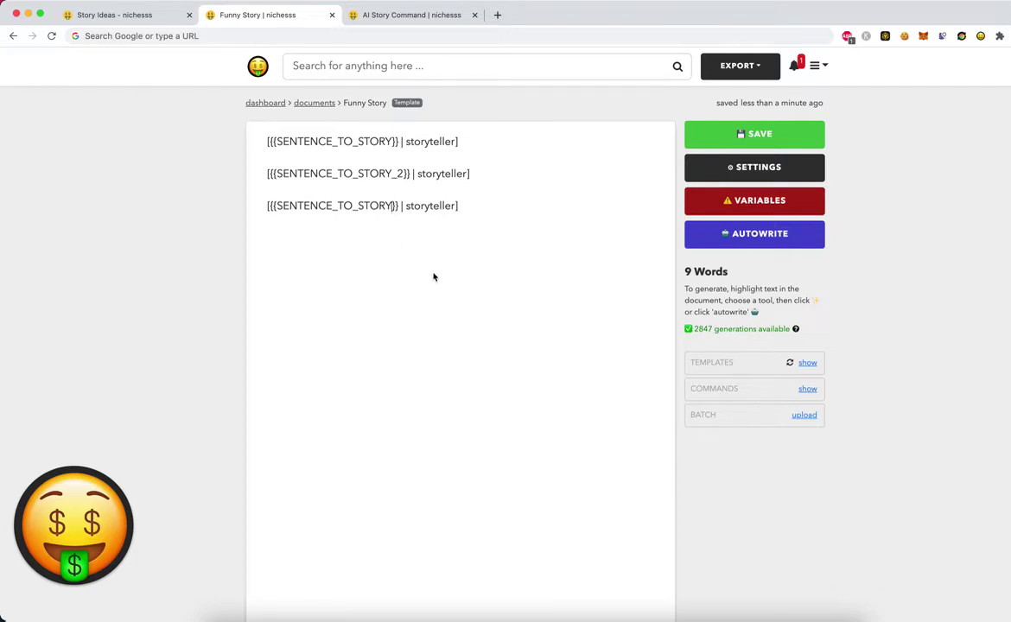
text(_3)
Duplicate the third command line to create a fourth storyteller line
triple_click(493, 207)
key(super+c)
click(499, 210)
key(Return)
key(super+v)
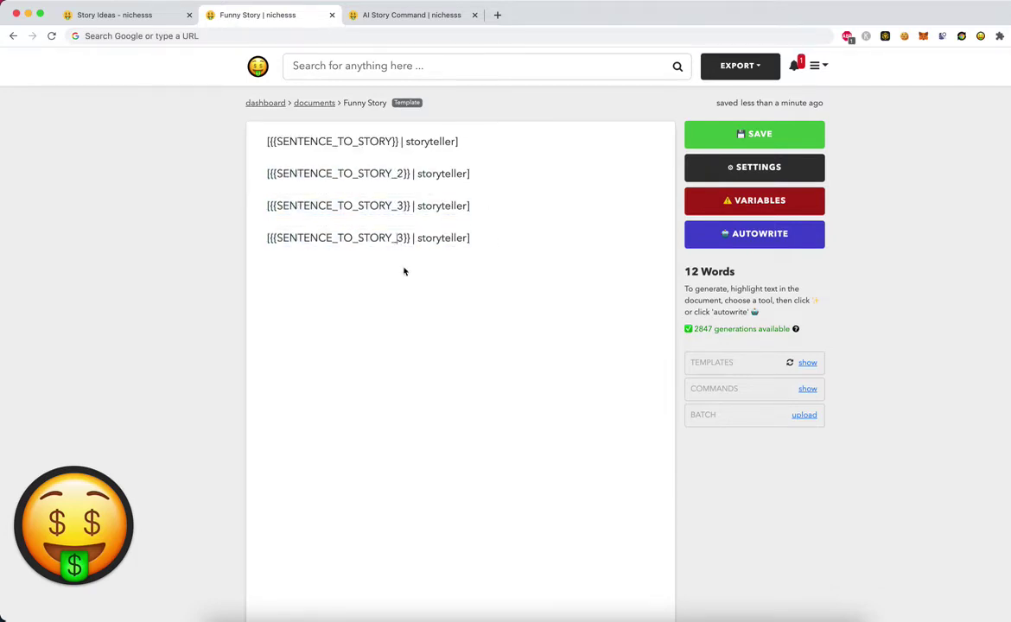
Fill the first two variables: 'Jane wakes up' and Jane drinking water and turning into a rabbit
click(749, 207)
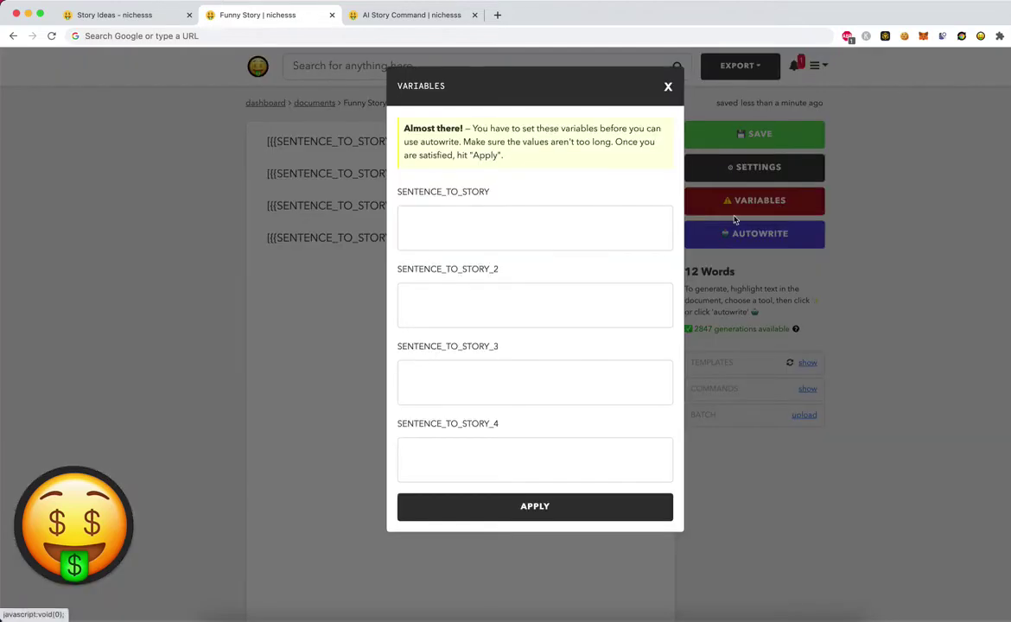
click(556, 234)
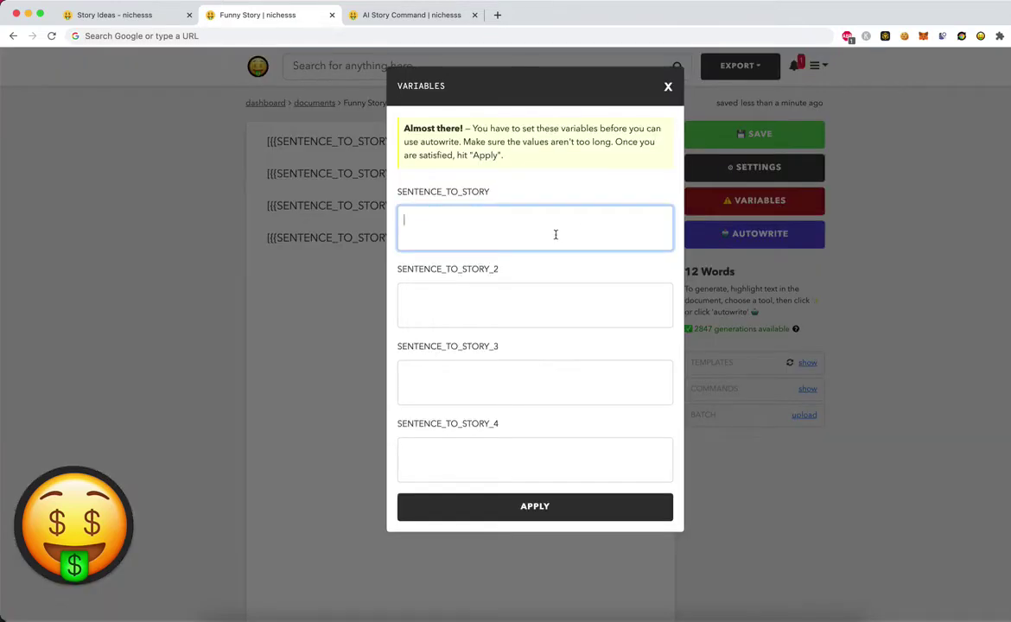
text(Jane wakes up)
key(Tab)
text(Jane)
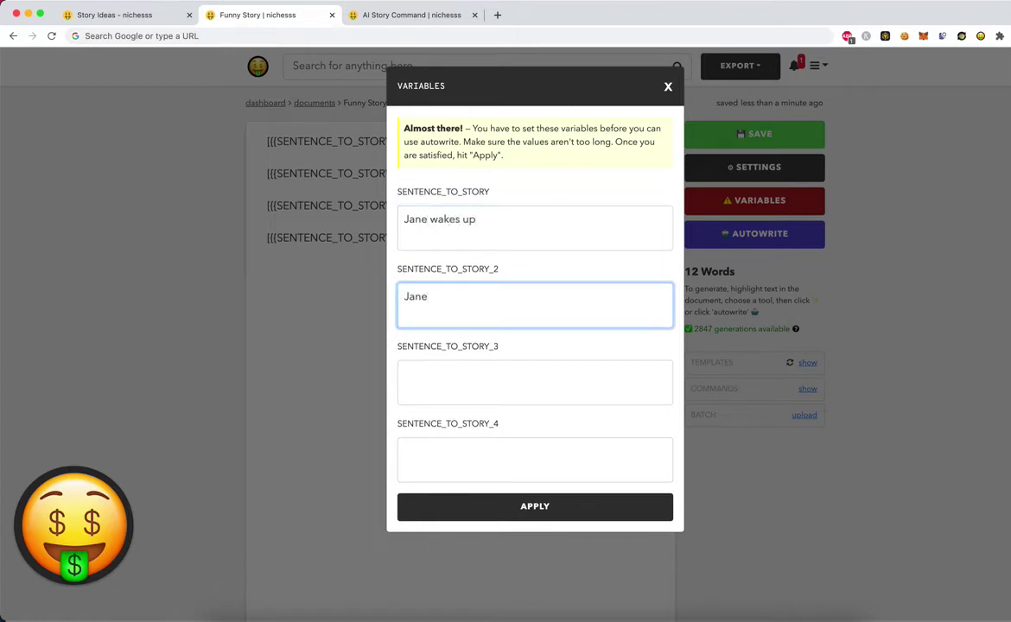
key(BackSpace)
text(drinks)
text(some water and turns in to a )
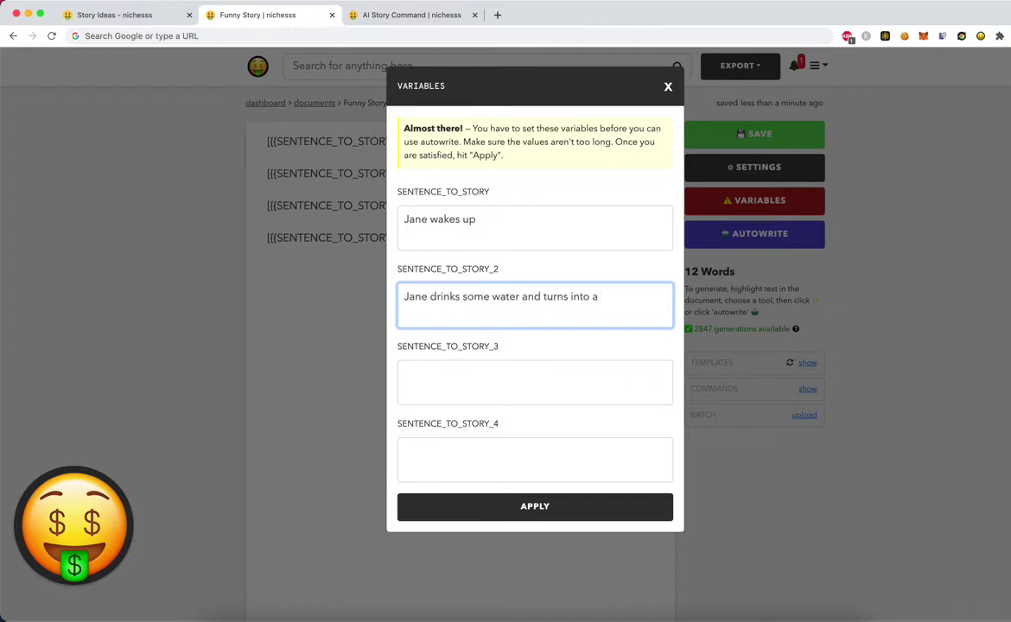
text(rabbit)
Fill the last two variables: Jane the rabbit eating lots of carrots, then dying from too many
key(Tab)
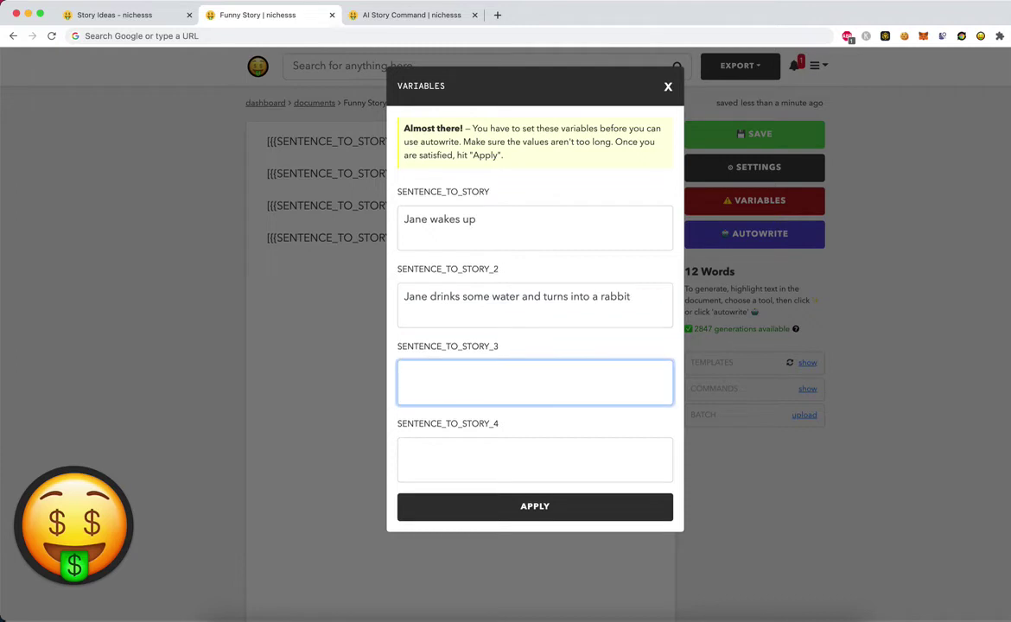
text(Jane the rabbit)
text( starts e)
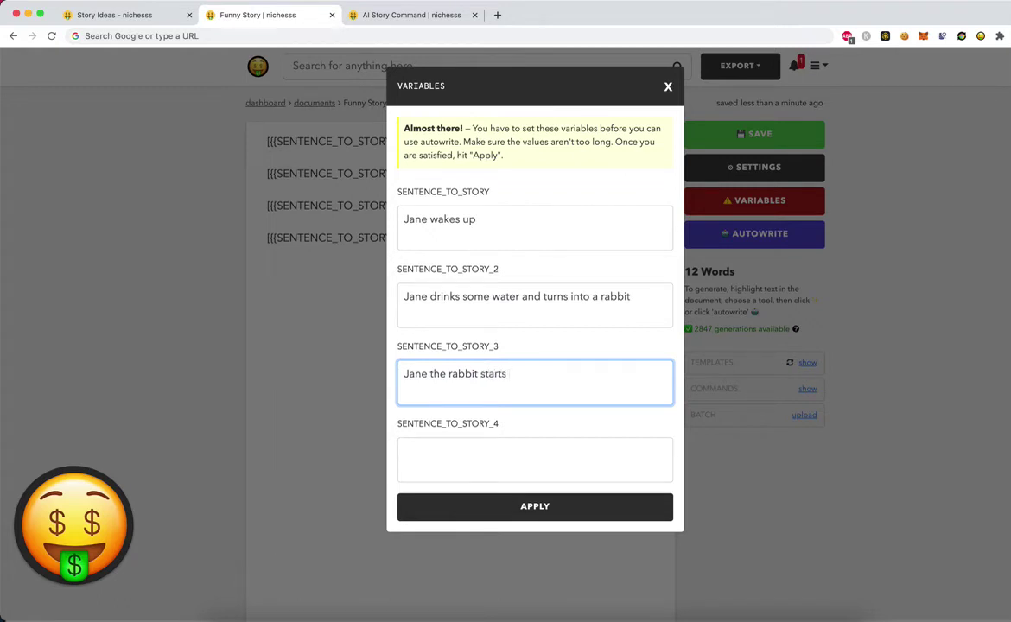
text(ating a lot of ac)
key(BackSpace)
key(BackSpace)
text(carrots)
key(Tab)
text(Jane the rabbit dies f)
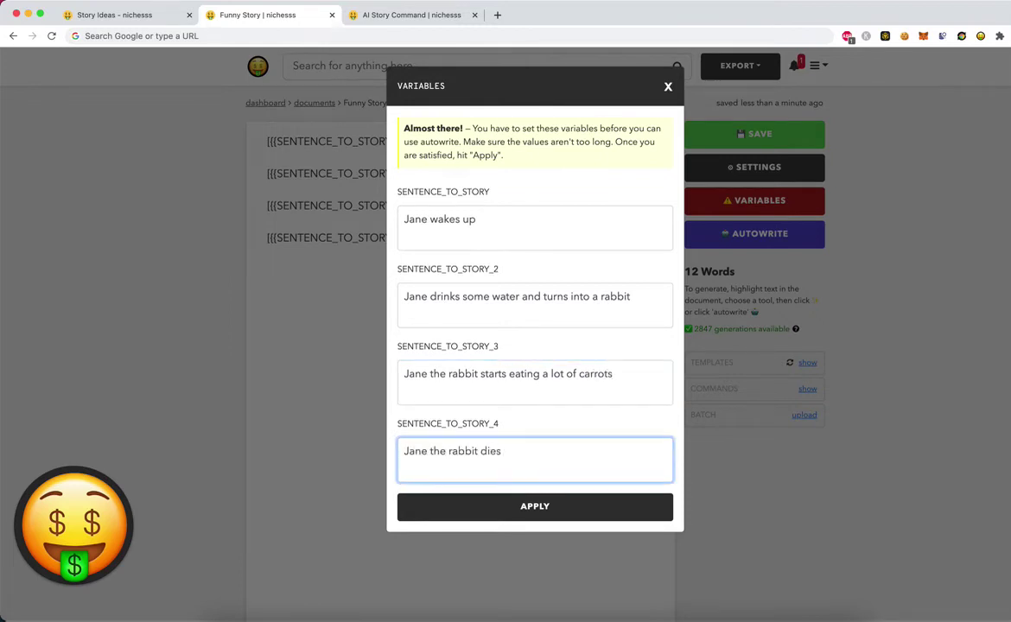
text(rom eating)
text( too many carrots)
Apply the sentences, then AUTOWRITE story passages for all four storyteller commands and review them
click(493, 507)
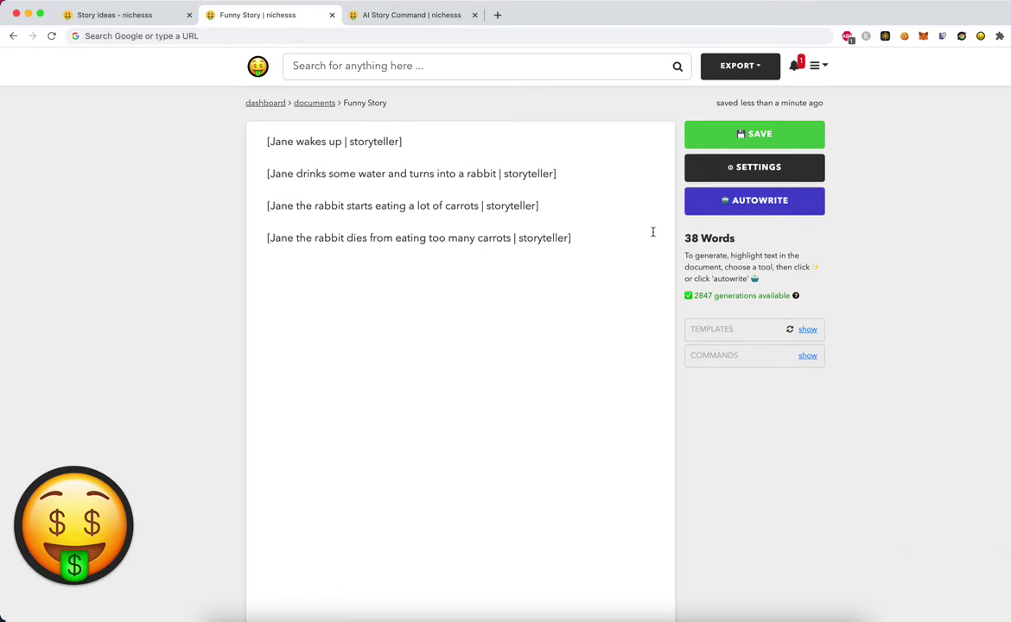
click(692, 200)
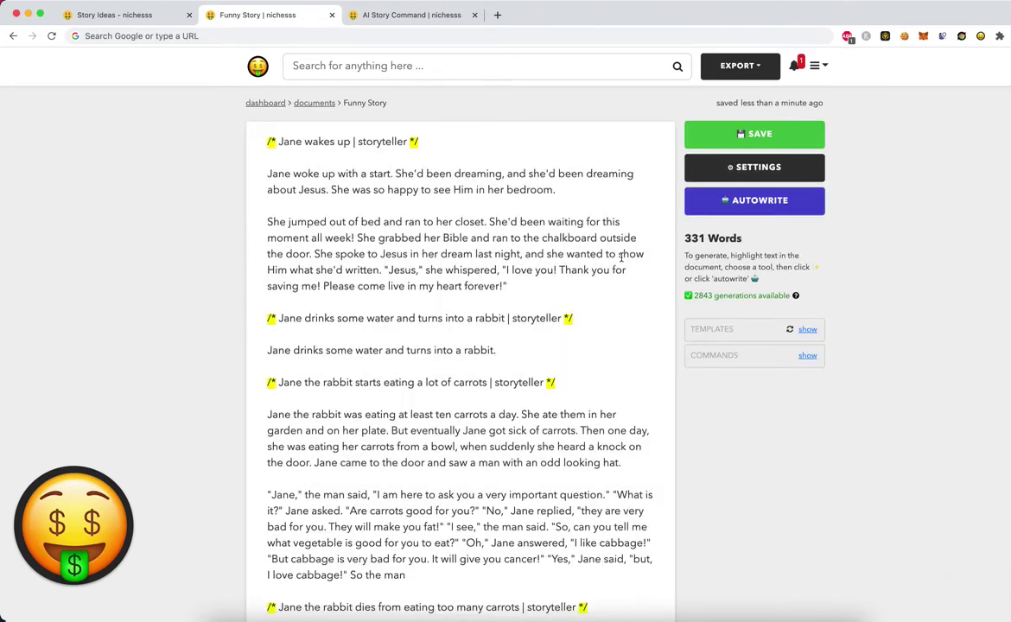
scroll(620, 256, down, 2)
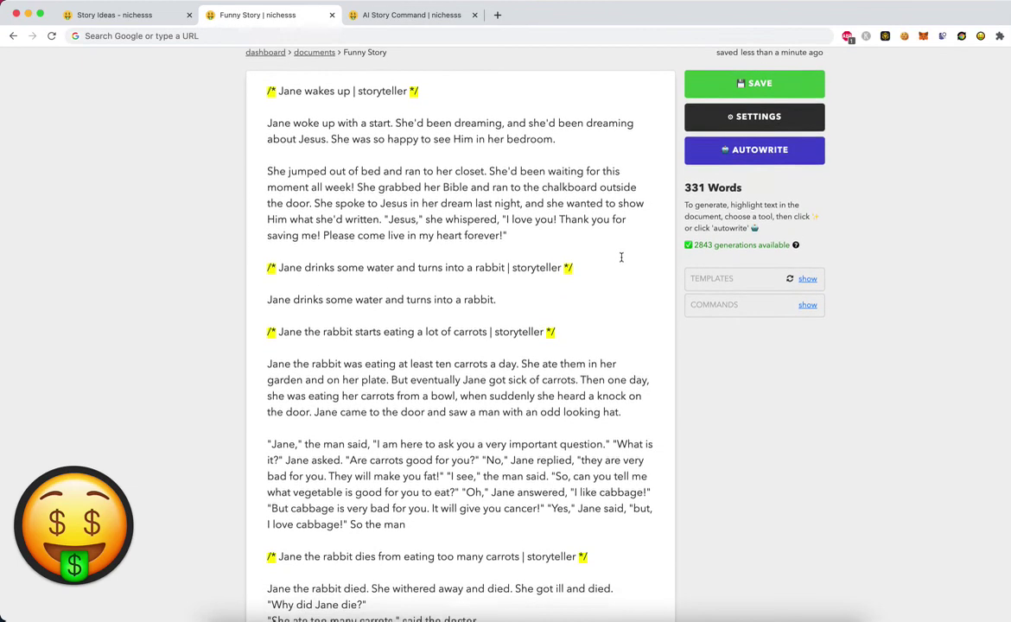
scroll(620, 257, down, 2)
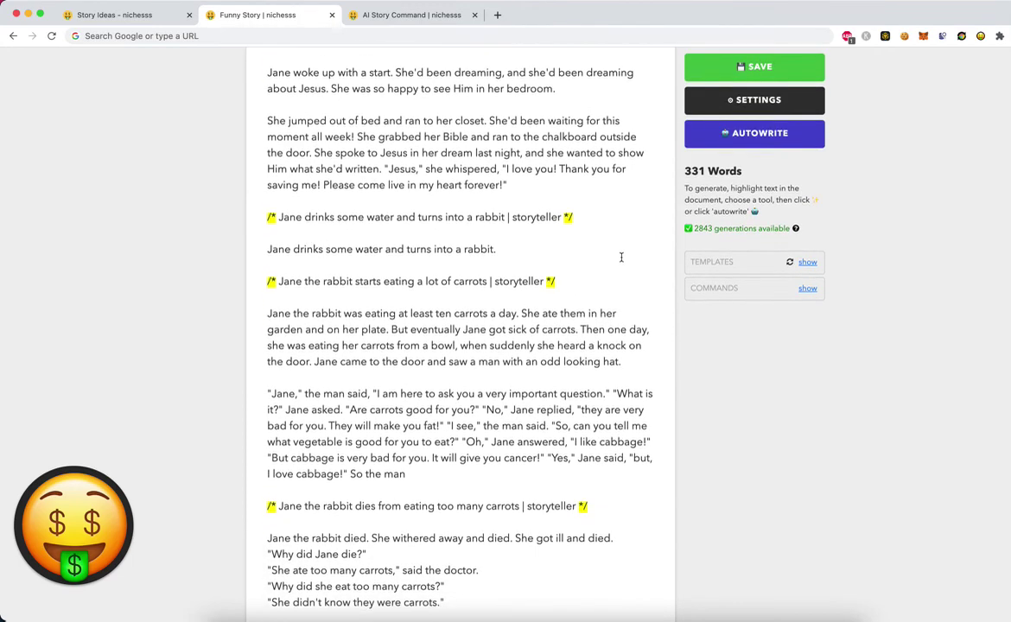
scroll(621, 256, down, 1)
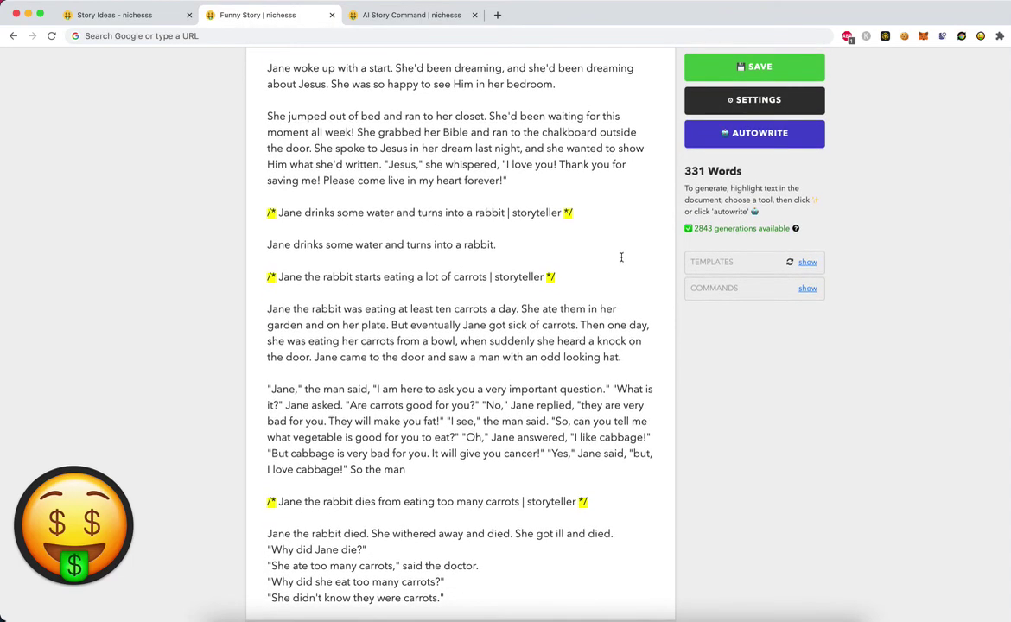
scroll(467, 374, up, 3)
scroll(400, 373, down, 2)
scroll(400, 373, up, 2)
scroll(400, 373, up, 1)
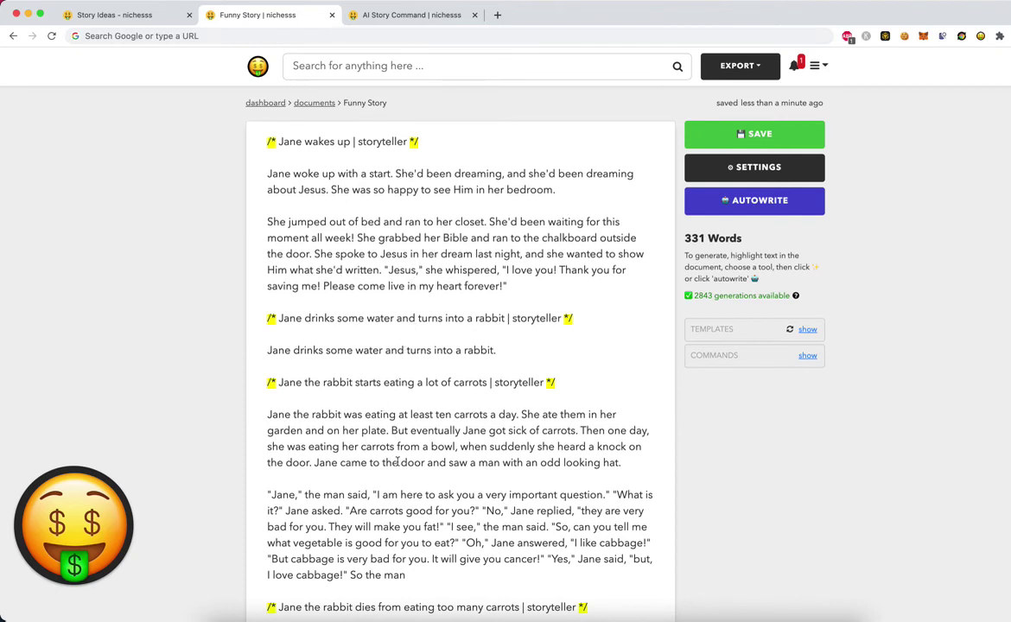
Delete the carrots and 'Jane drinks' storyteller command lines and their leftover blank line
triple_click(248, 396)
key(BackSpace)
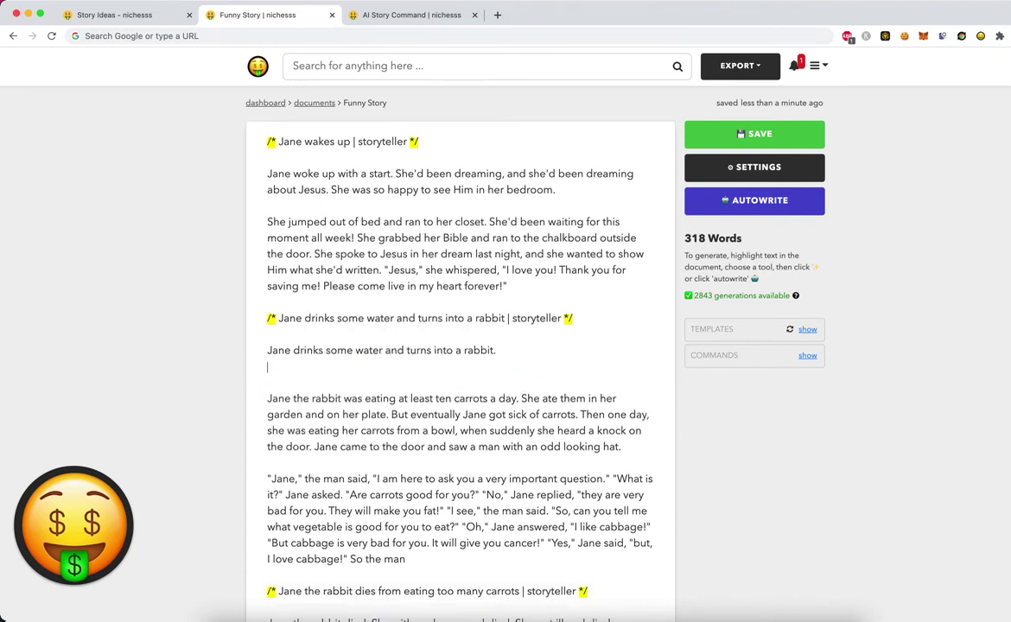
key(BackSpace)
triple_click(224, 324)
key(BackSpace)
Delete the 'Jane wakes up' and 'Jane dies' command lines and their leftover blank lines
key(BackSpace)
click(450, 139)
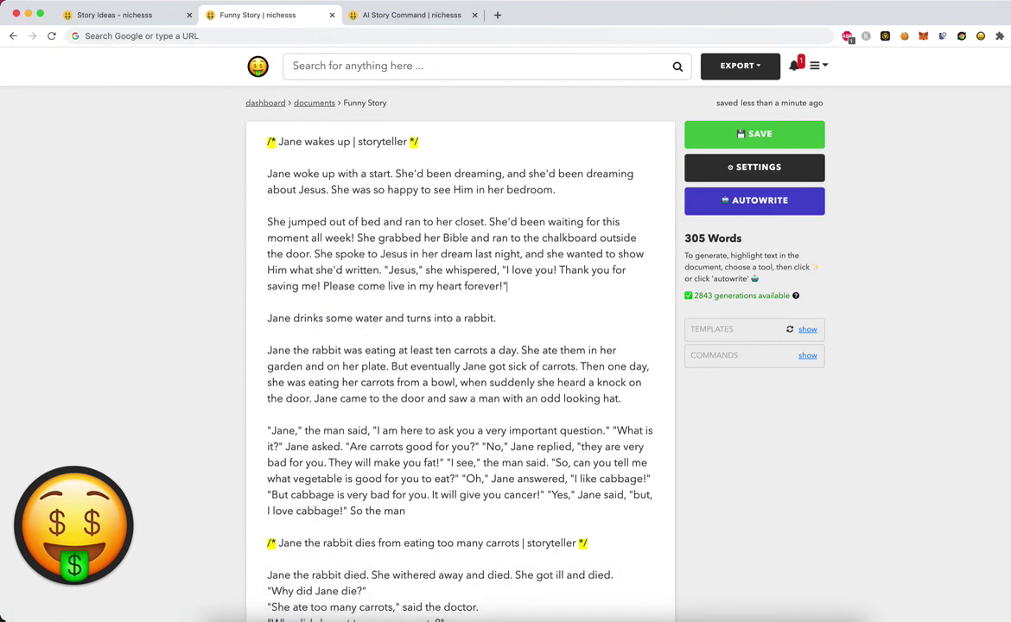
triple_click(450, 138)
key(BackSpace)
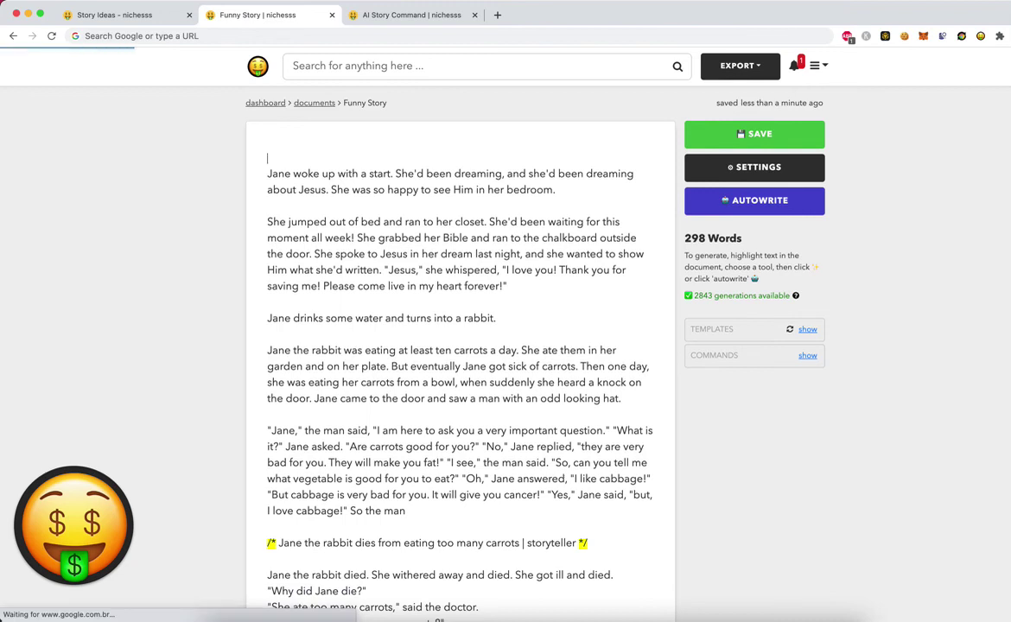
key(BackSpace)
drag(605, 516, 453, 484)
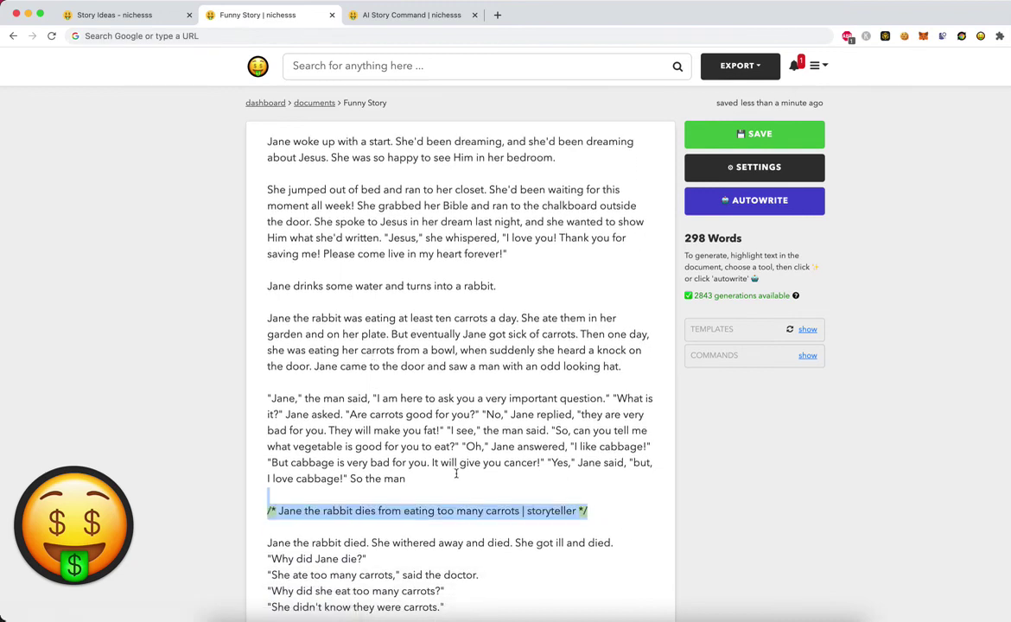
key(BackSpace)
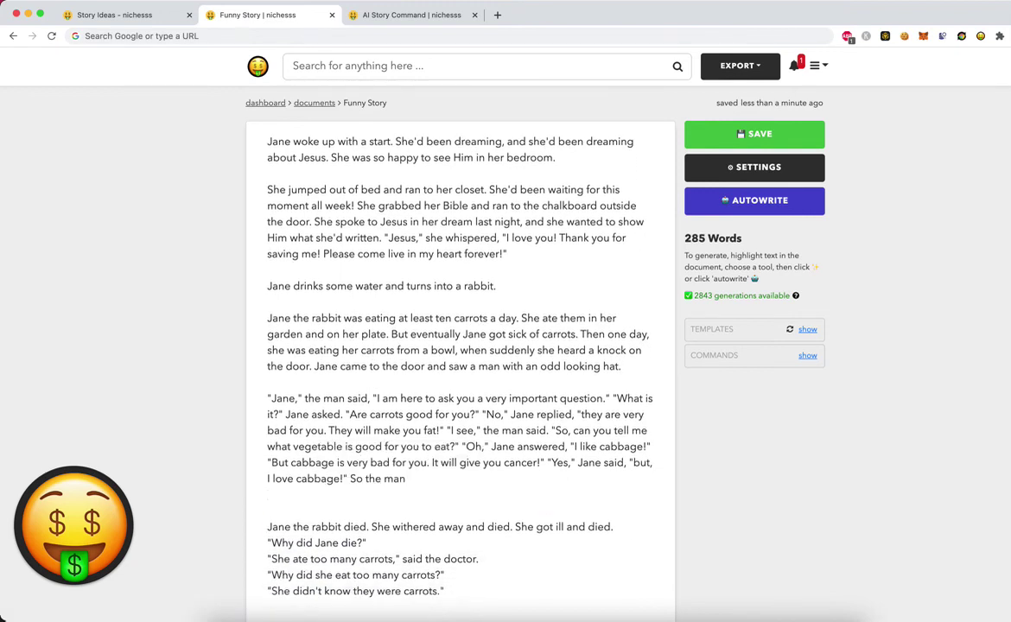
key(BackSpace)
Save the 285-word story and briefly check the Story Ideas page
key(ctrl+s)
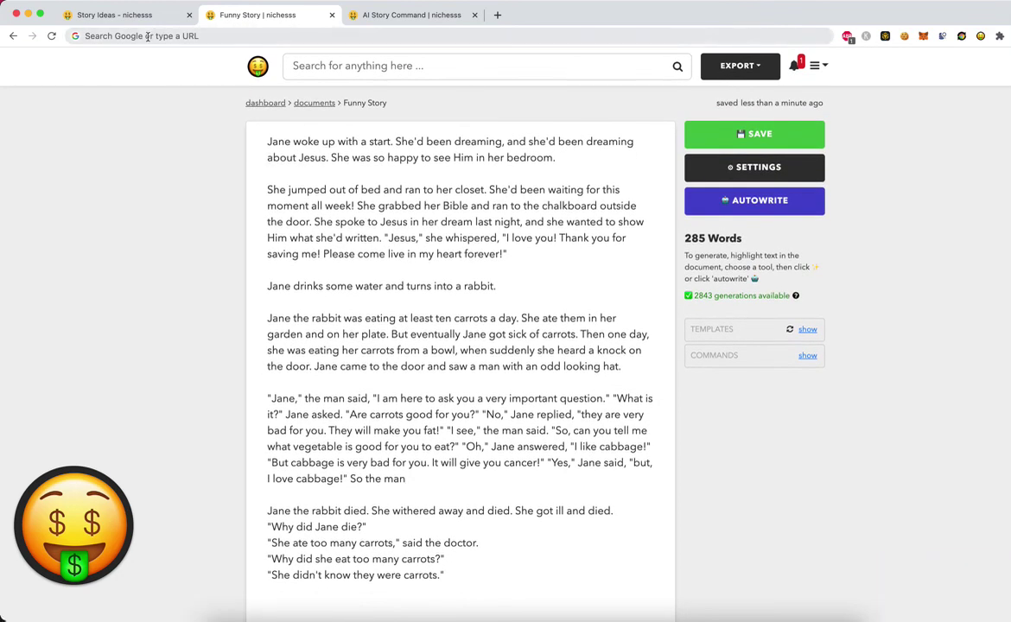
click(149, 24)
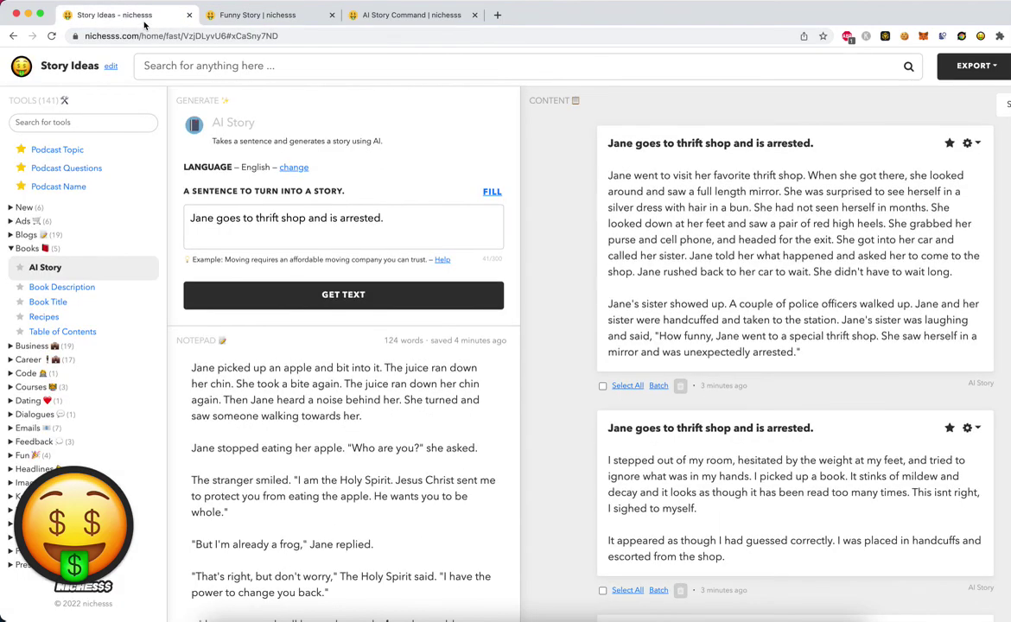
click(257, 21)
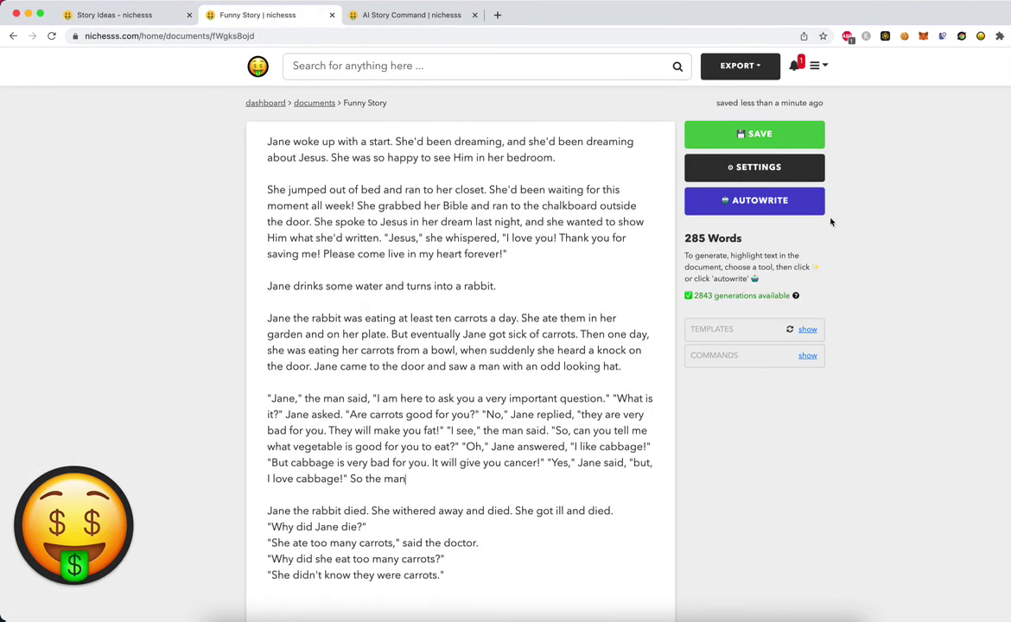